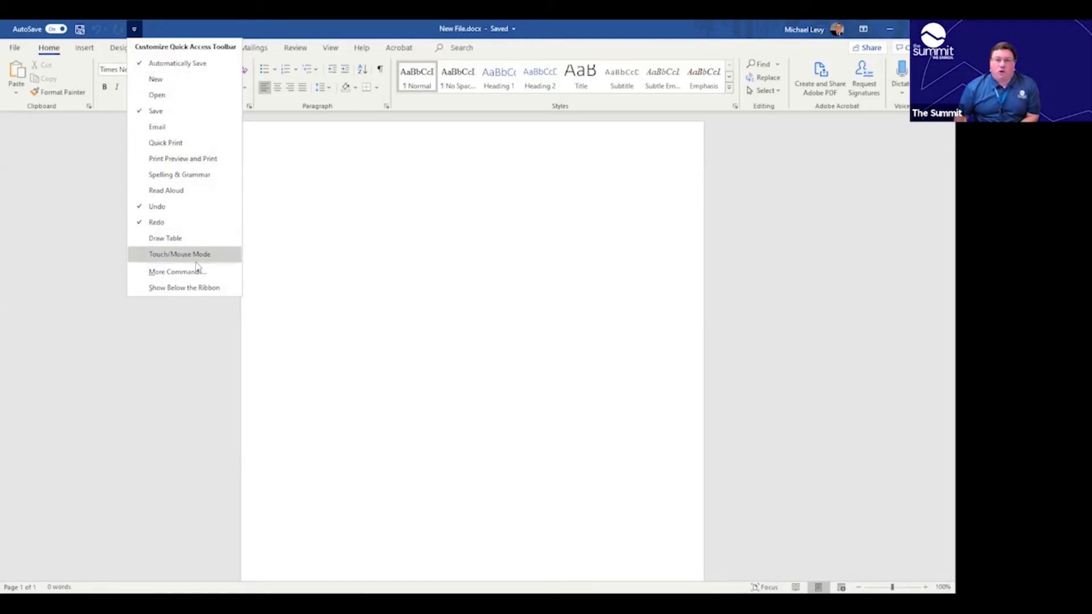
- Dismiss the toolbar customization list and maximize the New File.docx document window
{"action": "left_click", "coordinate": [397, 193]}
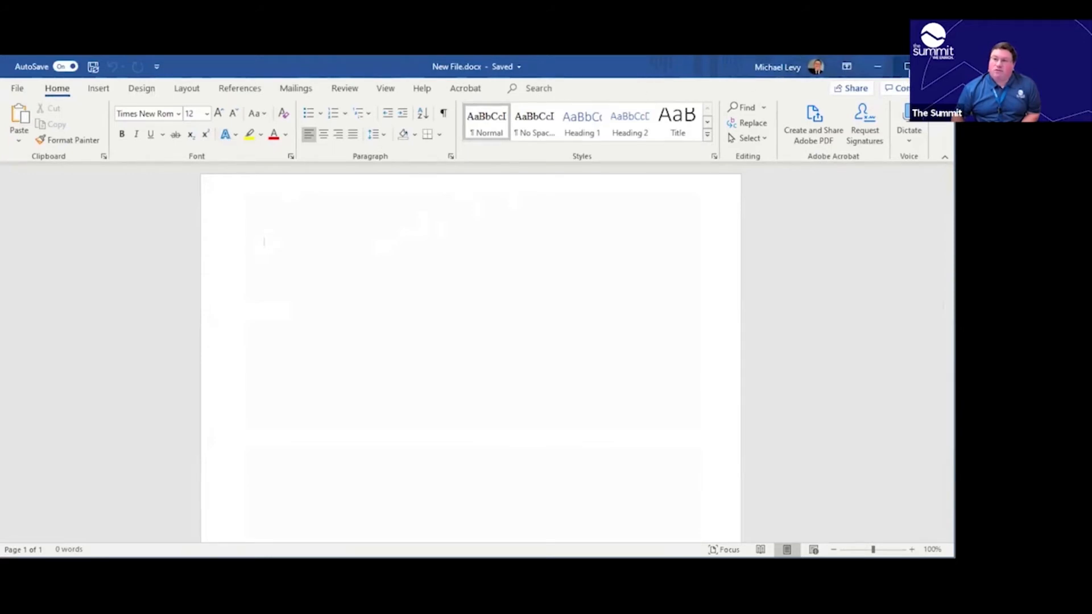
{"action": "left_click", "coordinate": [906, 69]}
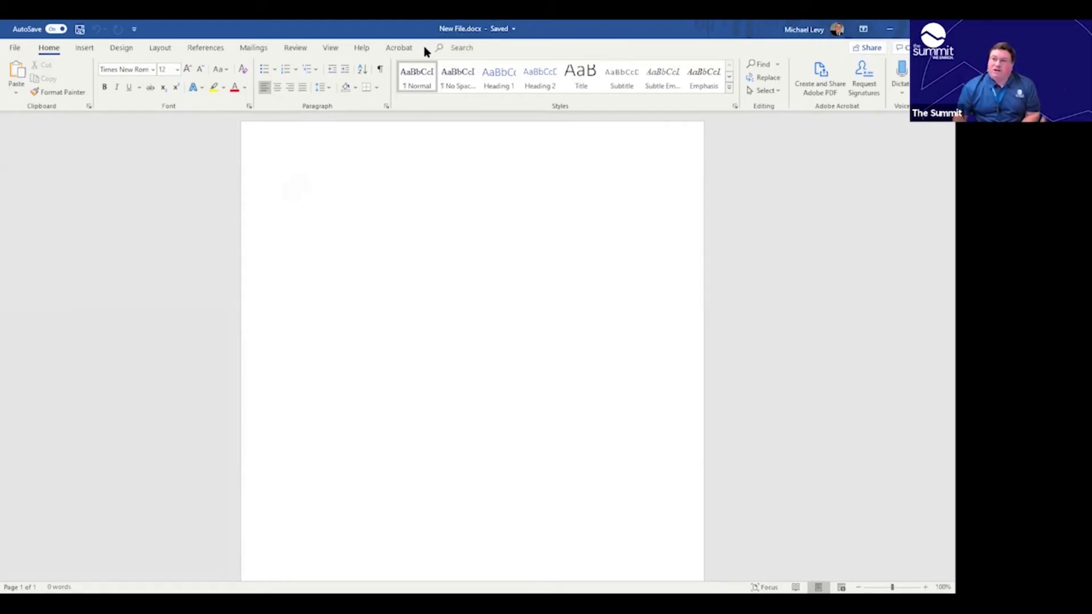
- Examine the Quick Access Toolbar customization choices, the File start page, and the Insert and Paste commands
{"action": "left_click", "coordinate": [135, 29]}
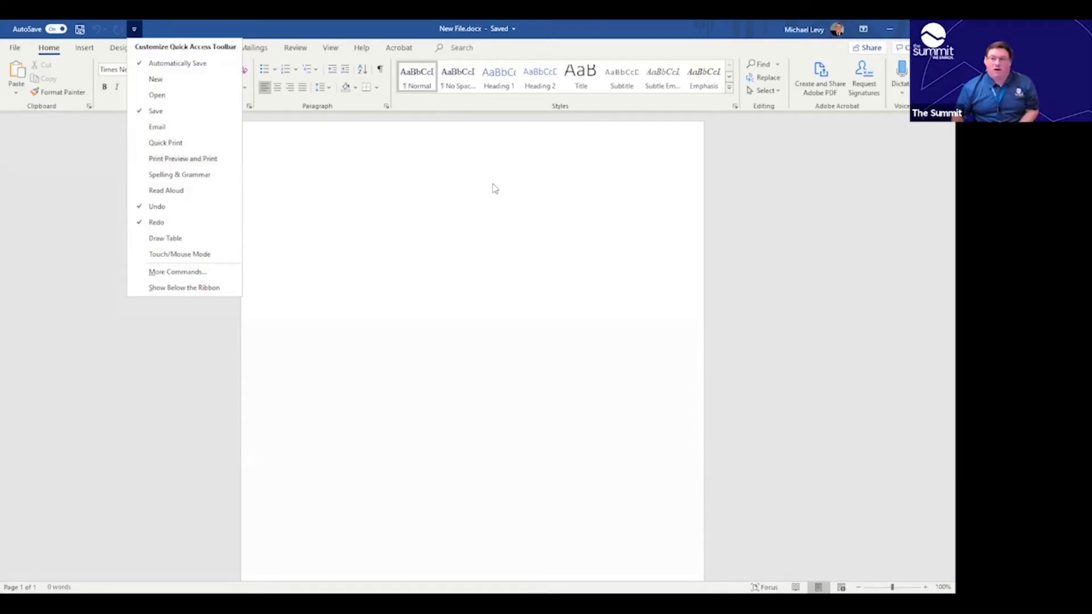
{"action": "left_click", "coordinate": [495, 233]}
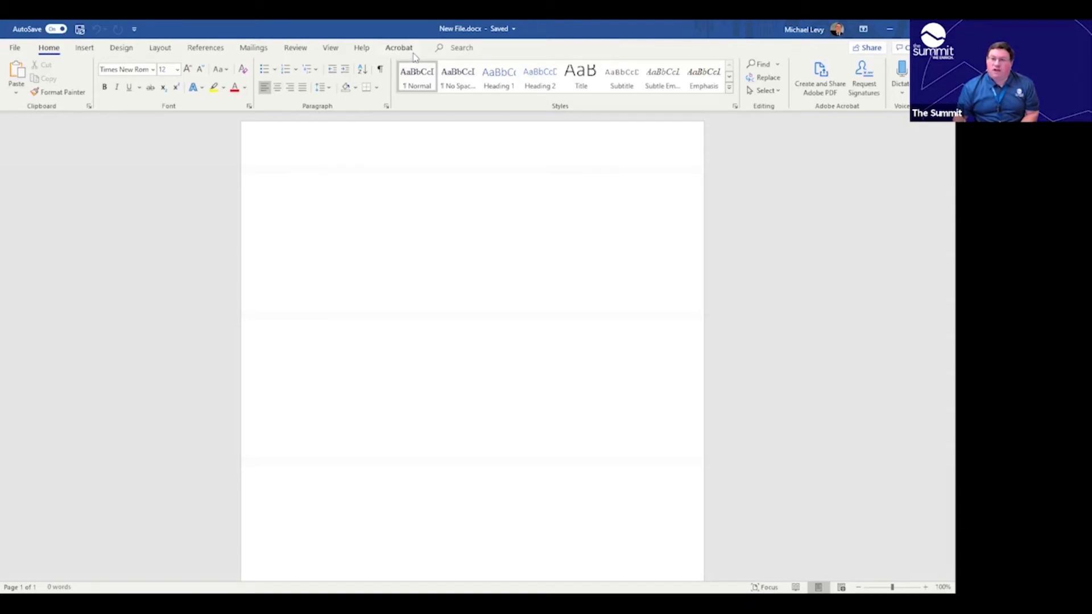
{"action": "left_click", "coordinate": [15, 48]}
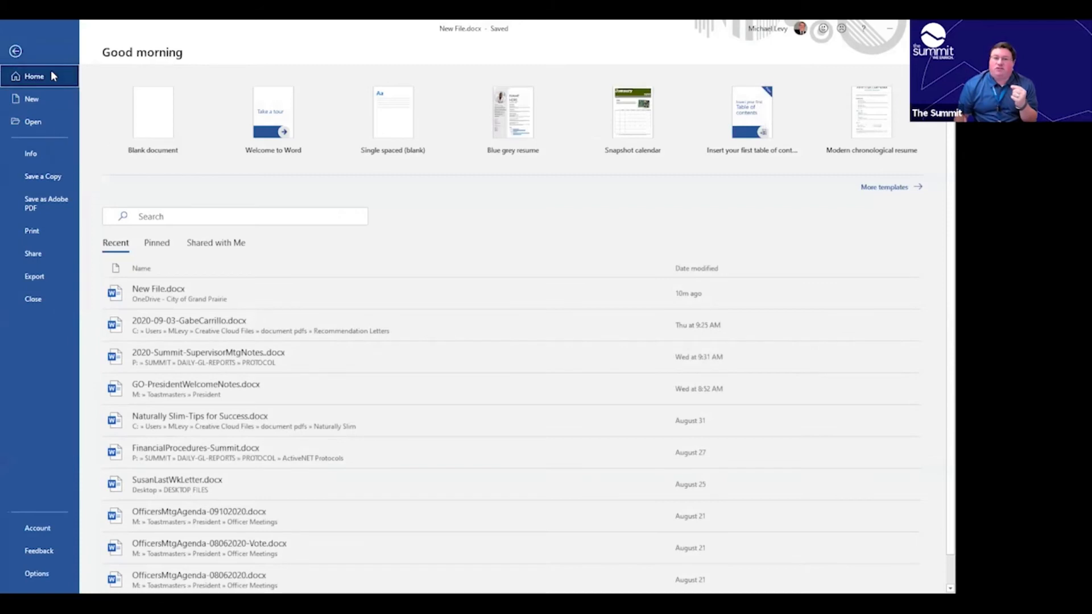
{"action": "left_click", "coordinate": [14, 49]}
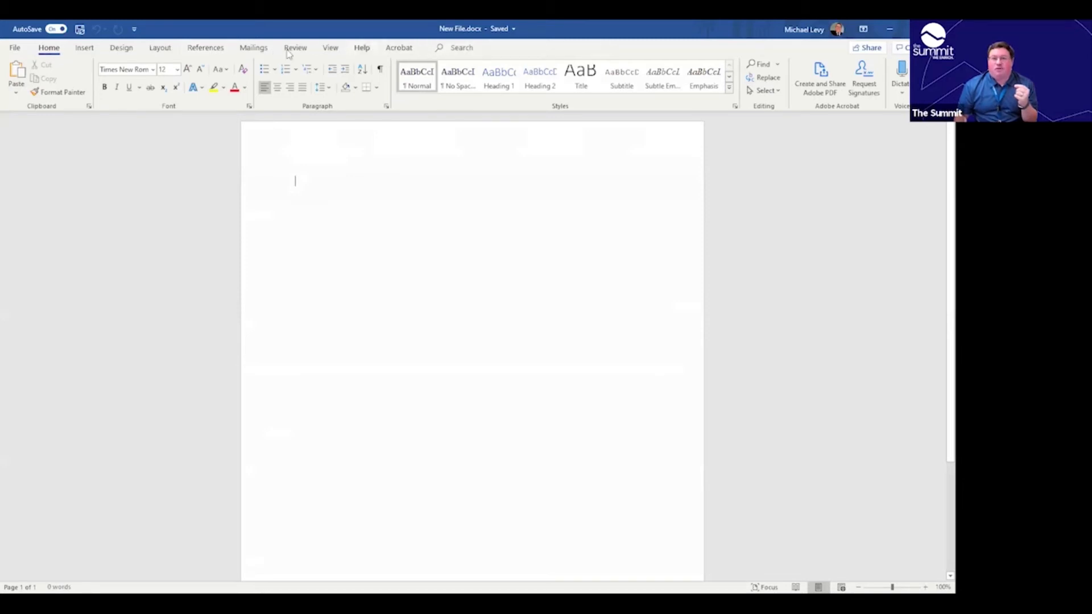
{"action": "left_click", "coordinate": [85, 49]}
{"action": "left_click", "coordinate": [59, 51]}
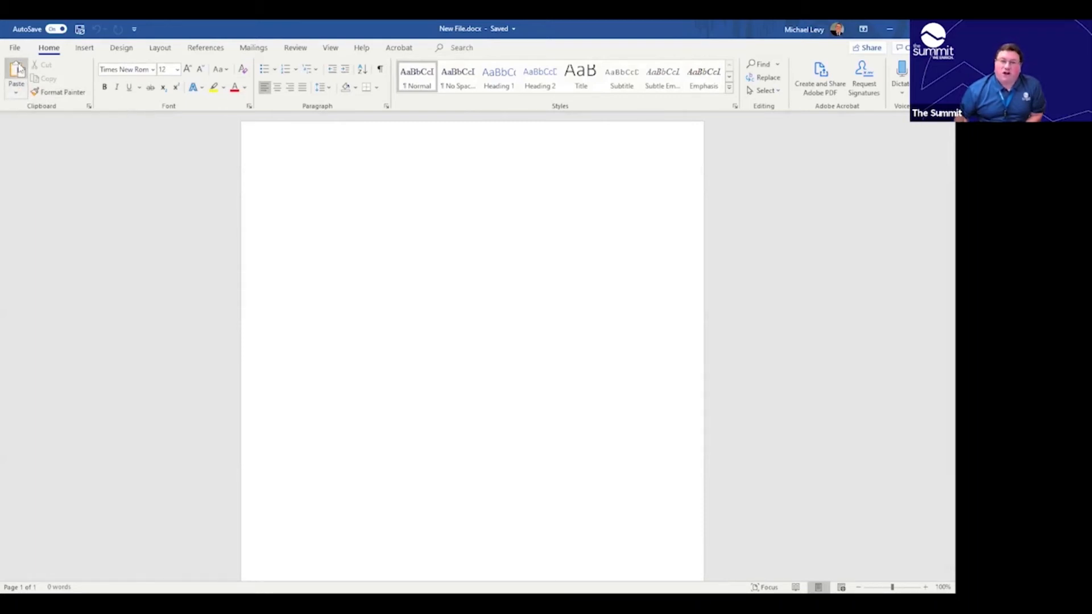
{"action": "left_click", "coordinate": [17, 94]}
{"action": "left_click", "coordinate": [16, 94]}
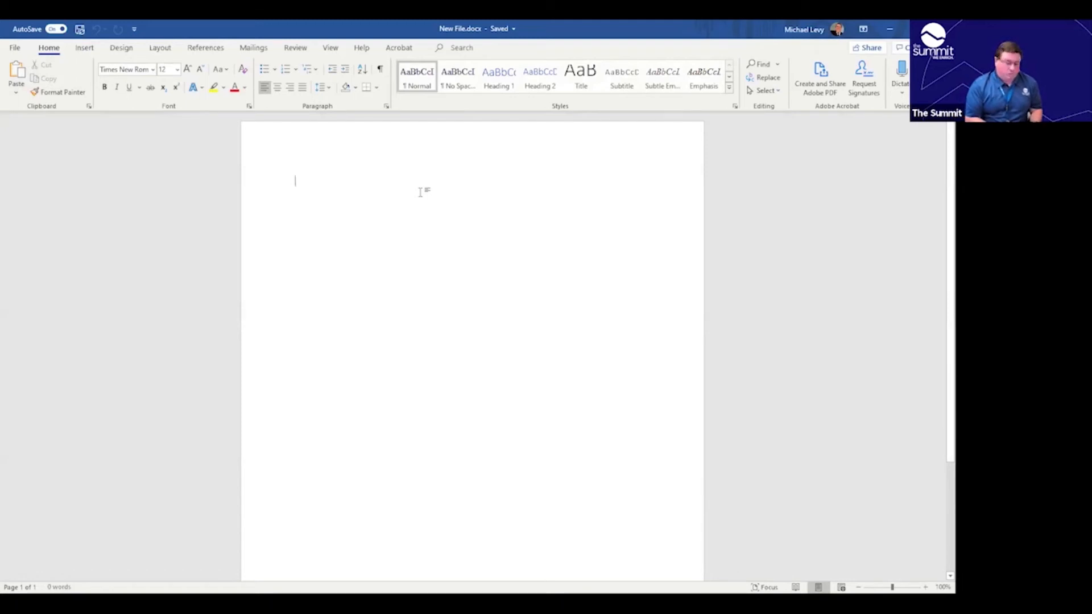
- Write the sentence "This is my favorite document to put together." on the blank page
{"action": "type", "text": "This is my favorite document t"}
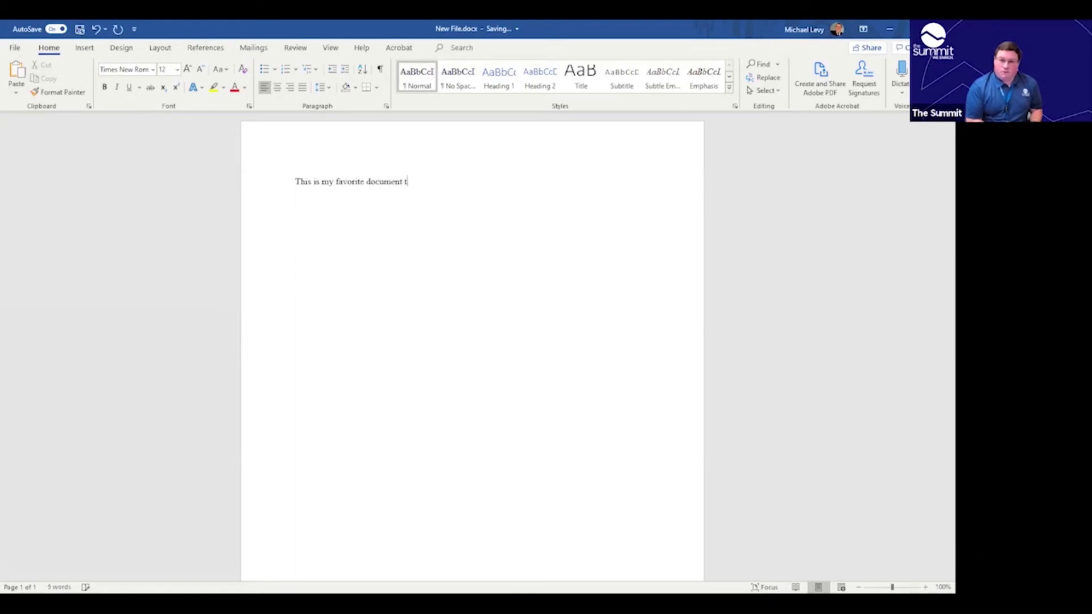
{"action": "type", "text": "o put together."}
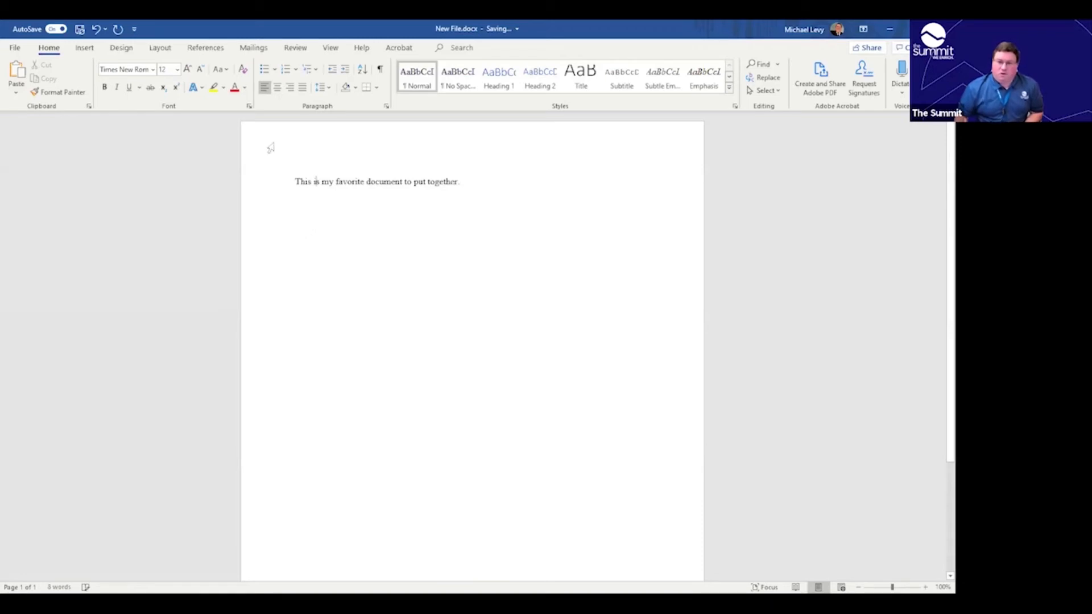
{"action": "left_click", "coordinate": [282, 189]}
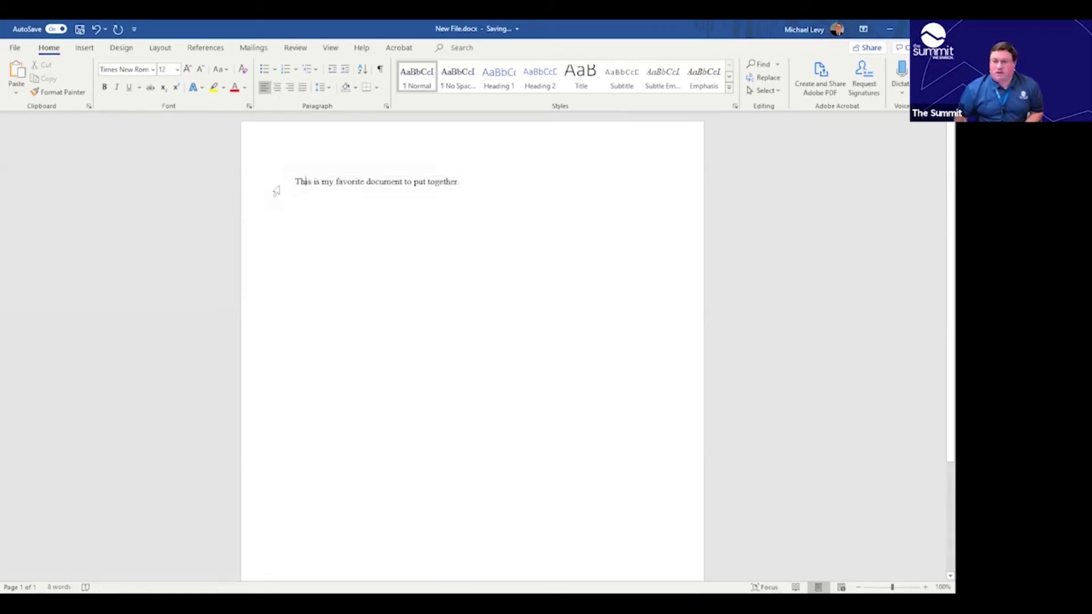
- Try the No Spacing style on the whole sentence, and settle on the Heading 1 style for it
{"action": "left_click", "coordinate": [244, 177]}
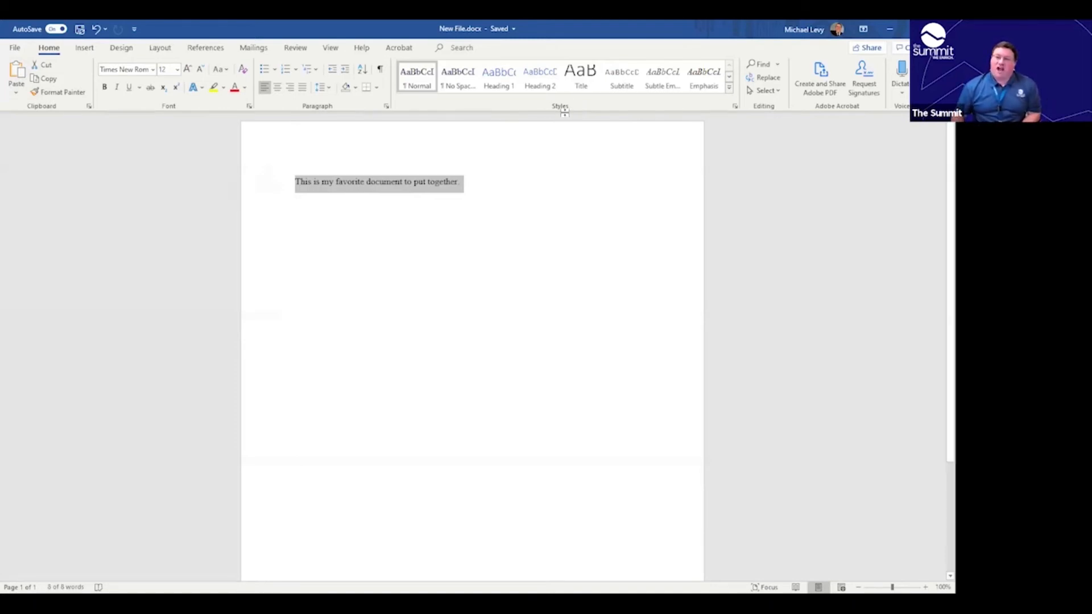
{"action": "left_click", "coordinate": [458, 82]}
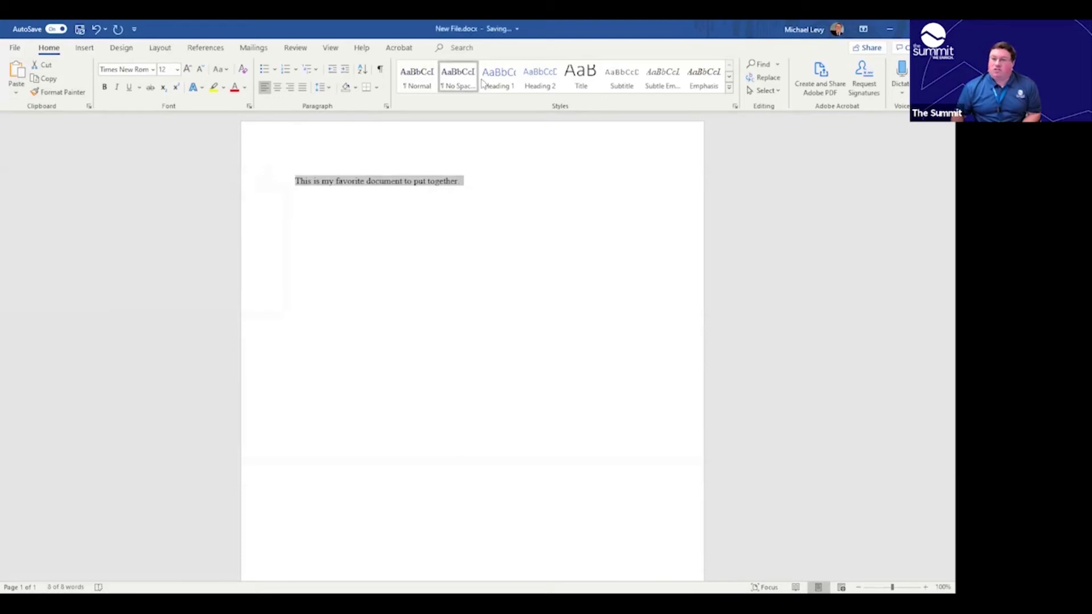
{"action": "left_click", "coordinate": [501, 80]}
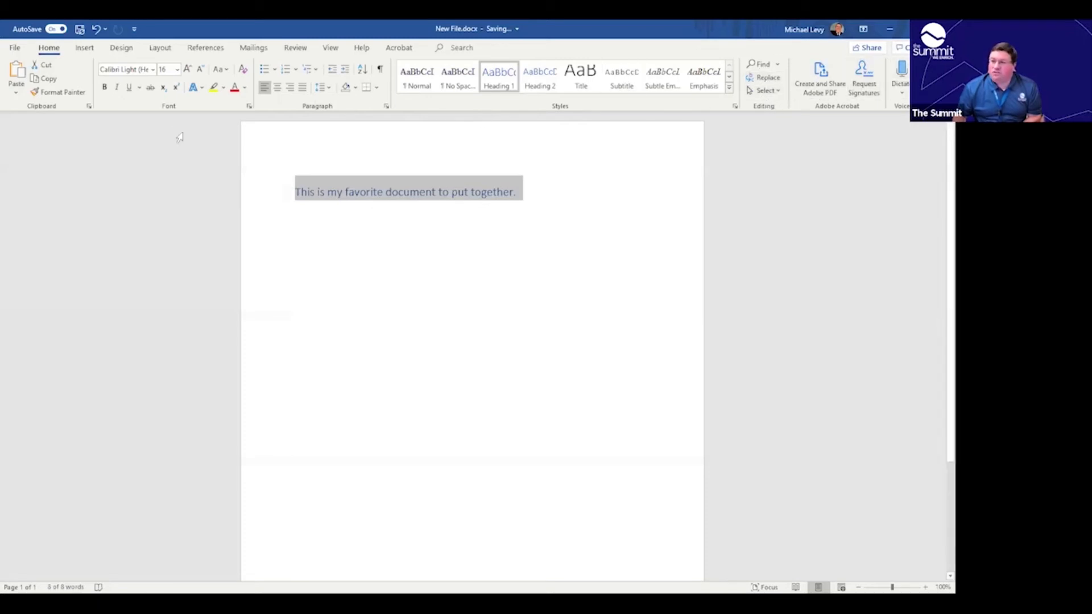
{"action": "left_click", "coordinate": [317, 195]}
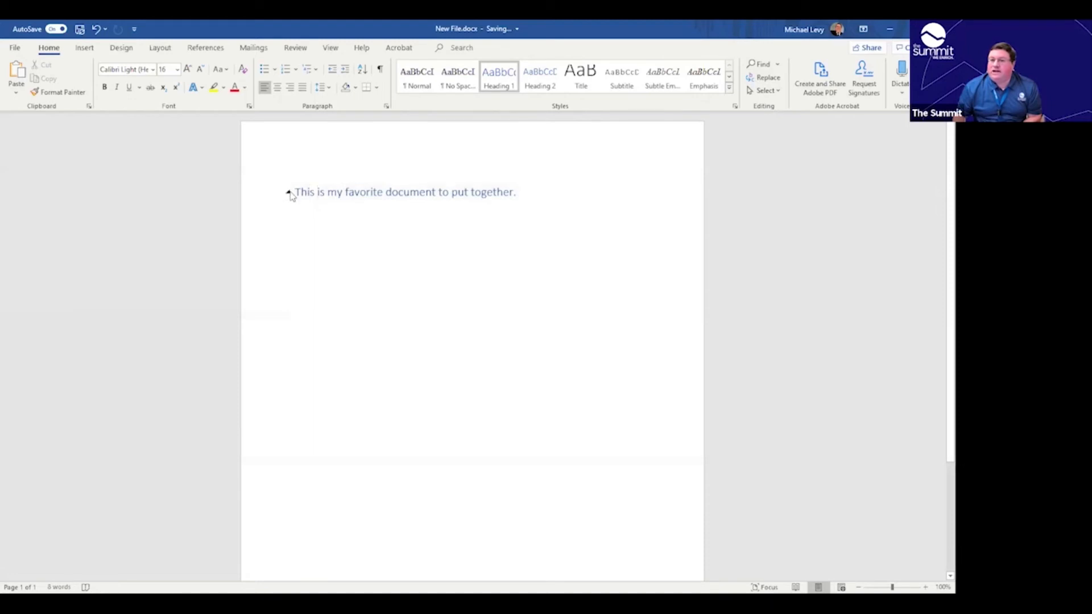
- Copy the heading sentence and paste the duplicate on a new line directly below it
{"action": "left_click_drag", "start_coordinate": [295, 194], "coordinate": [517, 193]}
{"action": "key", "text": "ctrl+c"}
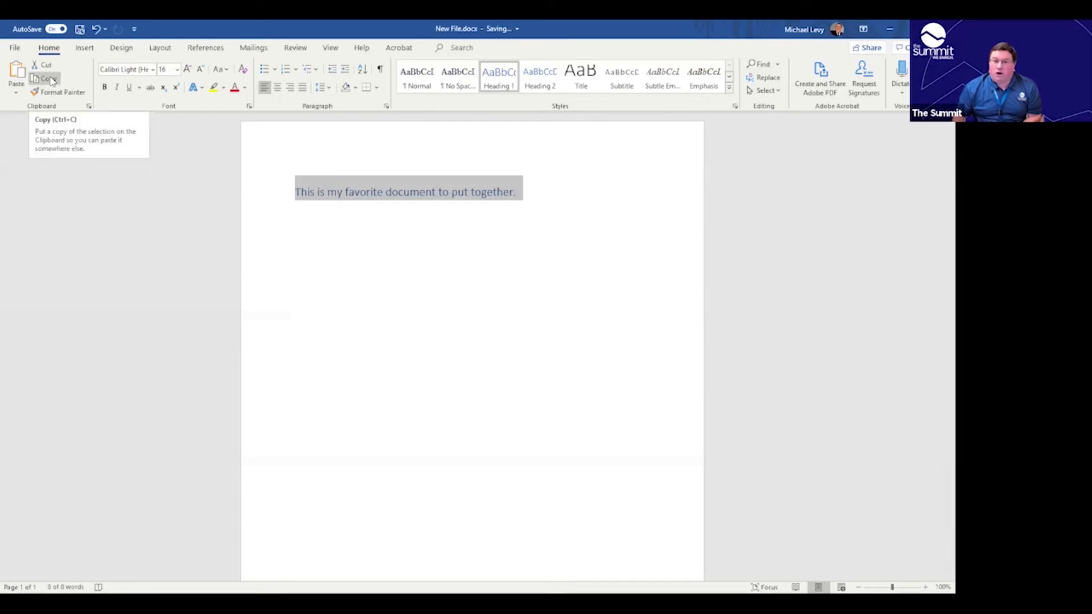
{"action": "left_click", "coordinate": [51, 81]}
{"action": "left_click", "coordinate": [348, 217]}
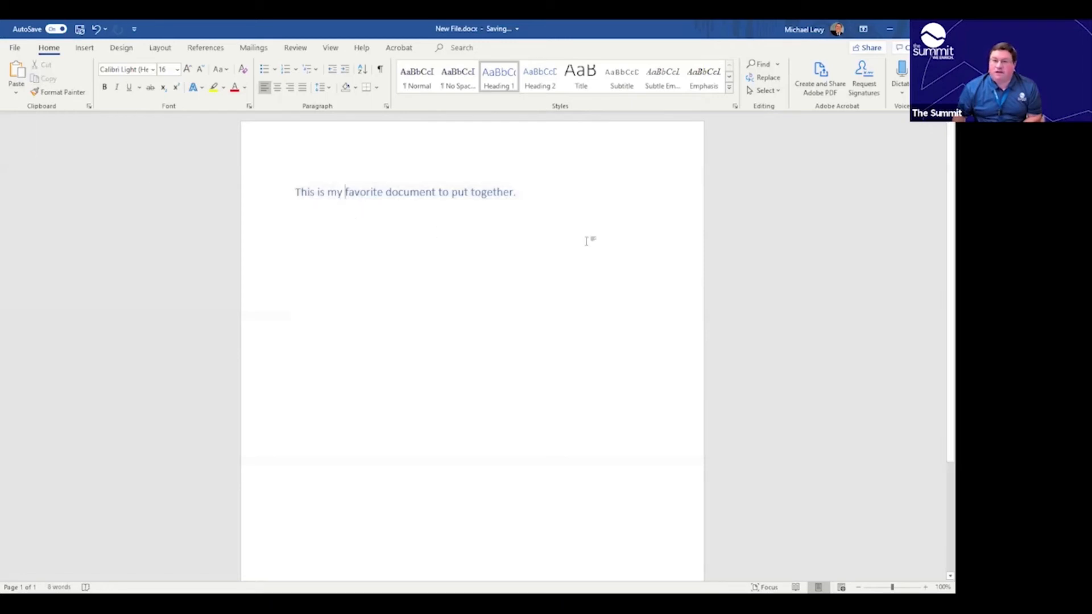
{"action": "key", "text": "Return"}
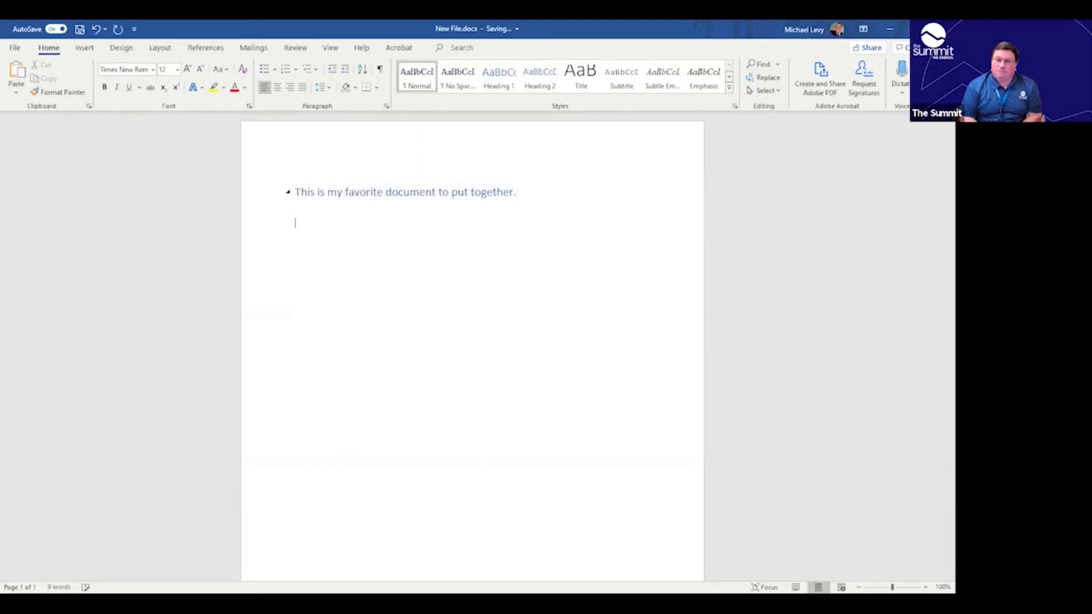
{"action": "left_click", "coordinate": [16, 73]}
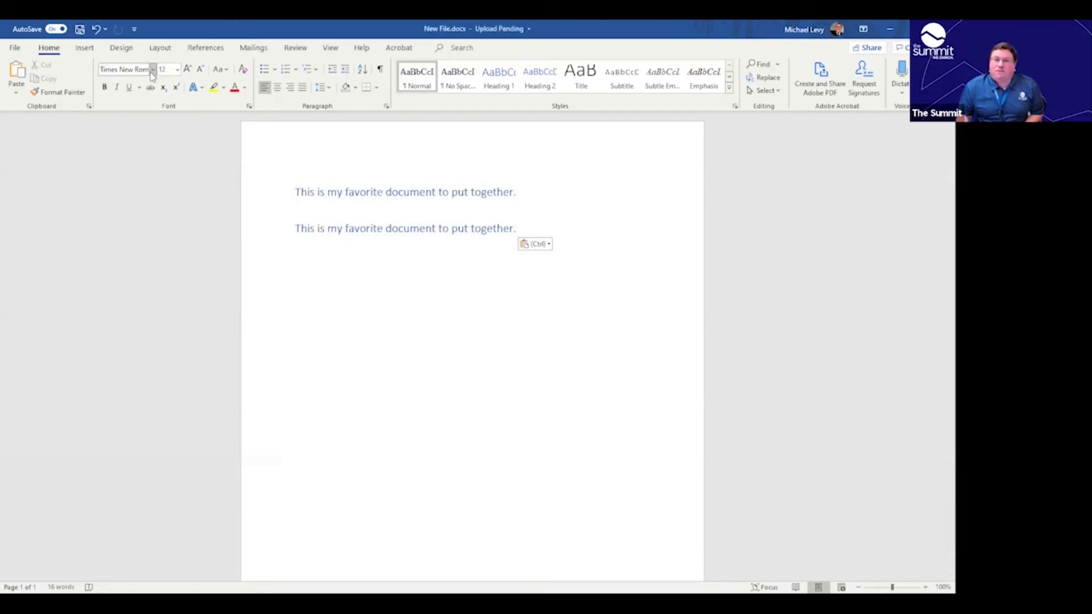
- Format the first line of text as bold, italic and underlined
{"action": "left_click", "coordinate": [253, 193]}
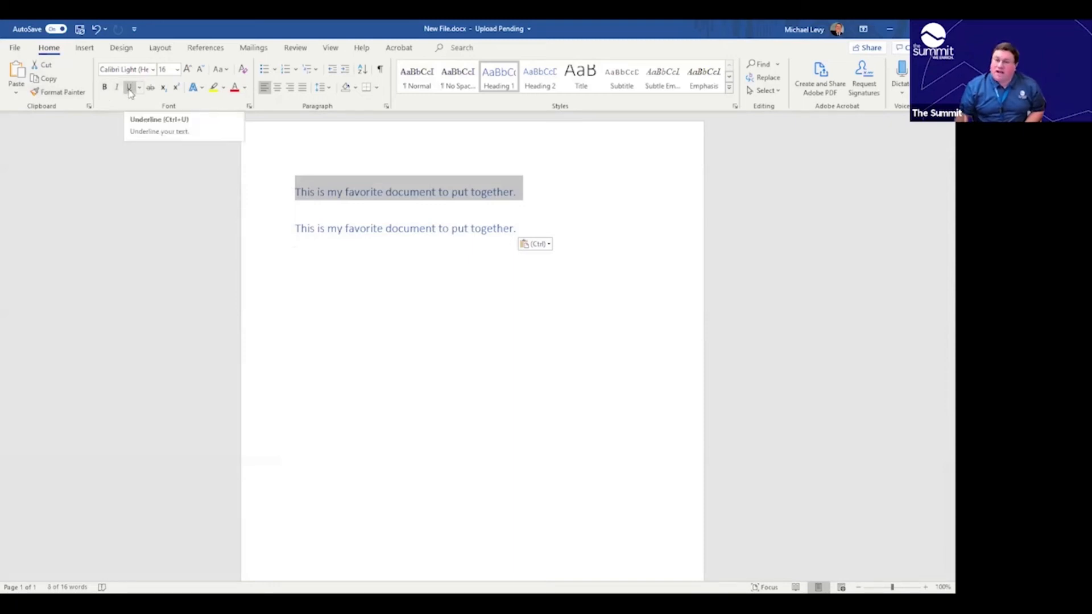
{"action": "left_click", "coordinate": [105, 90]}
{"action": "left_click", "coordinate": [117, 87]}
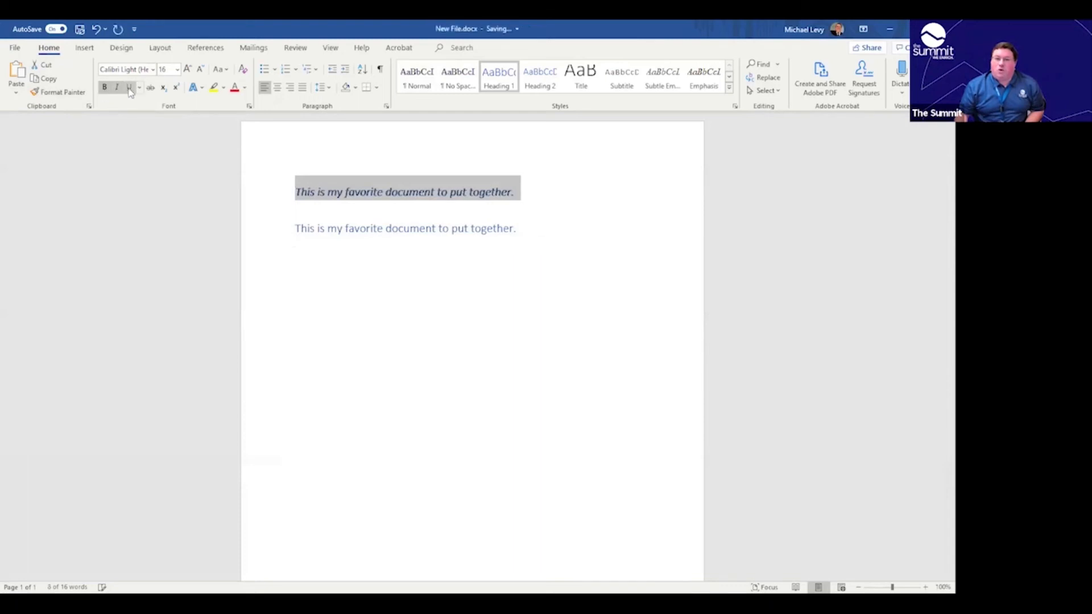
- Set the first line's font size to 24 and remove its underline
{"action": "left_click", "coordinate": [177, 70]}
{"action": "left_click", "coordinate": [177, 69]}
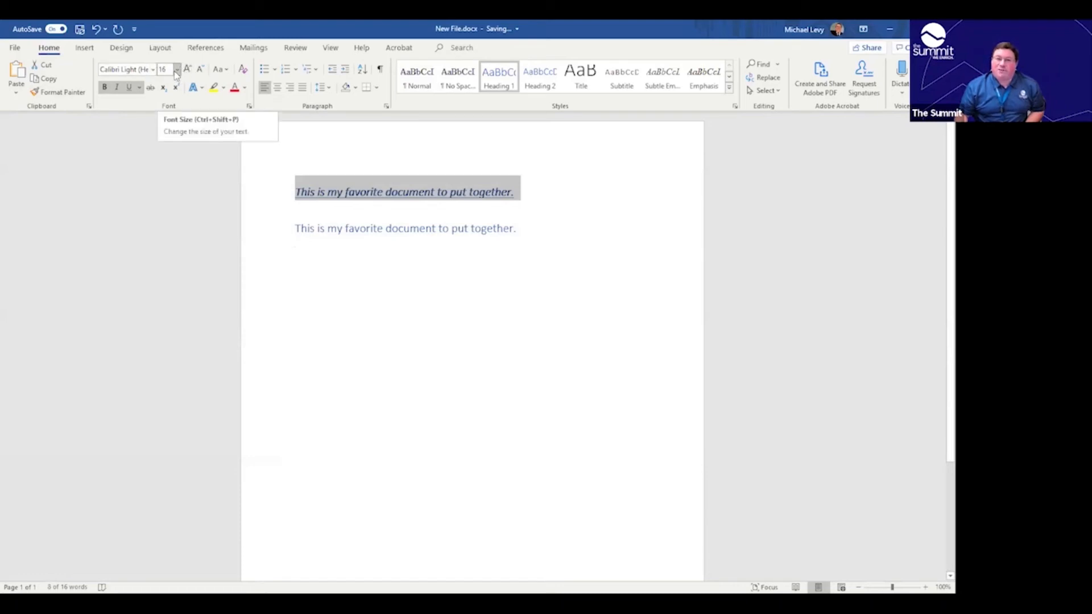
{"action": "left_click", "coordinate": [177, 70]}
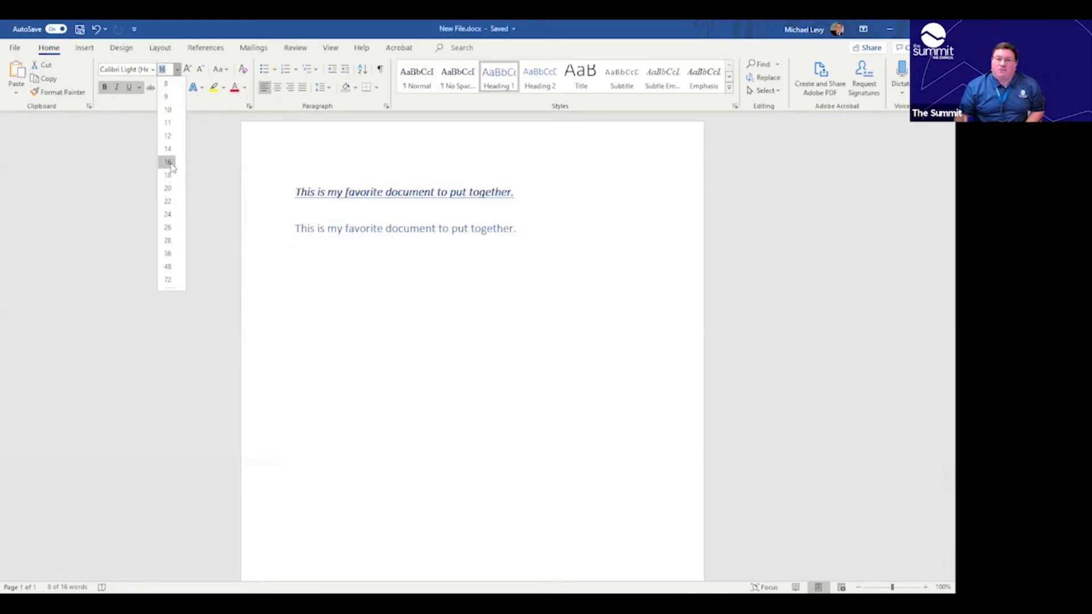
{"action": "left_click", "coordinate": [176, 221]}
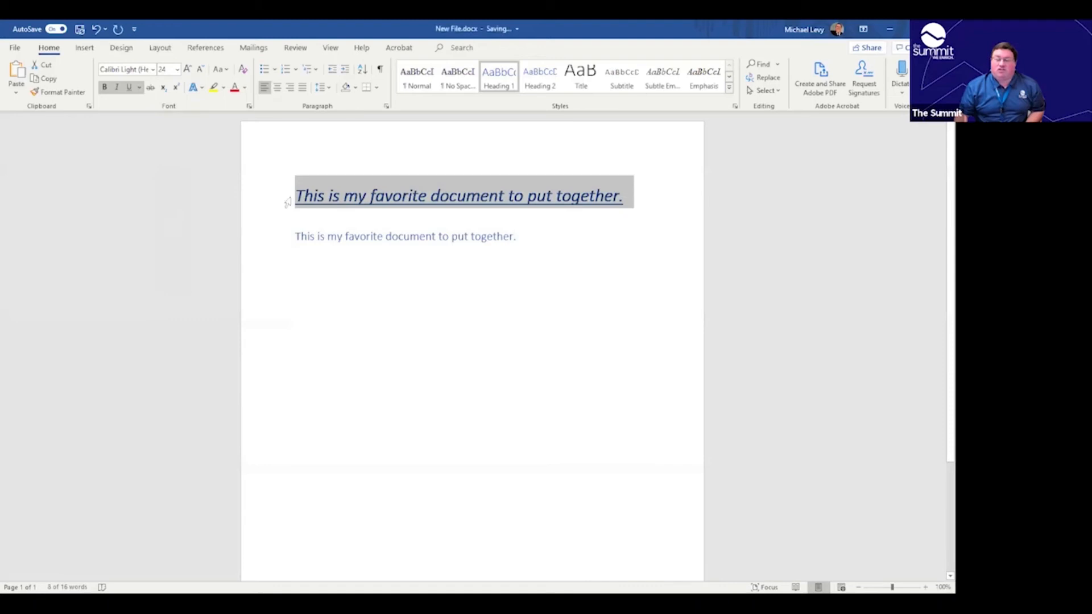
{"action": "left_click", "coordinate": [129, 88]}
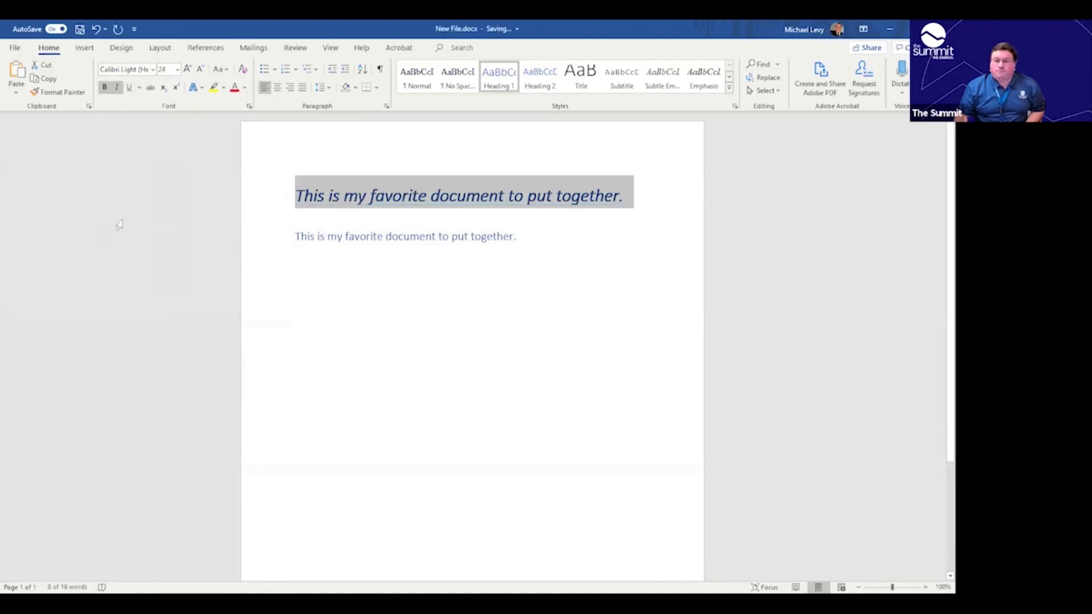
- Select the second line, enlarge its font stepwise to 20, and set the size back to 16
{"action": "left_click", "coordinate": [276, 243]}
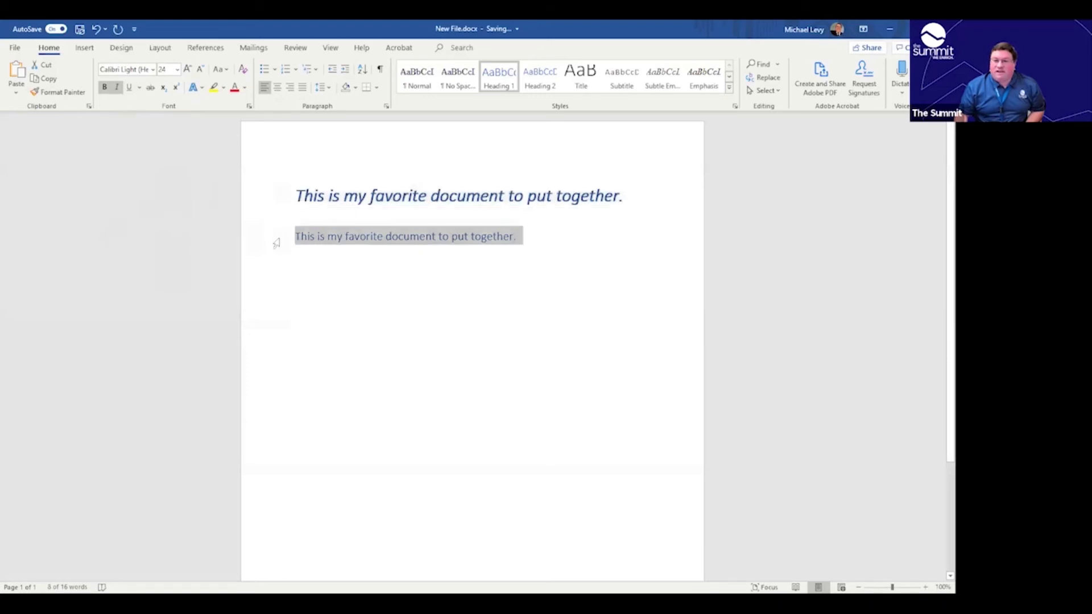
{"action": "left_click", "coordinate": [187, 69]}
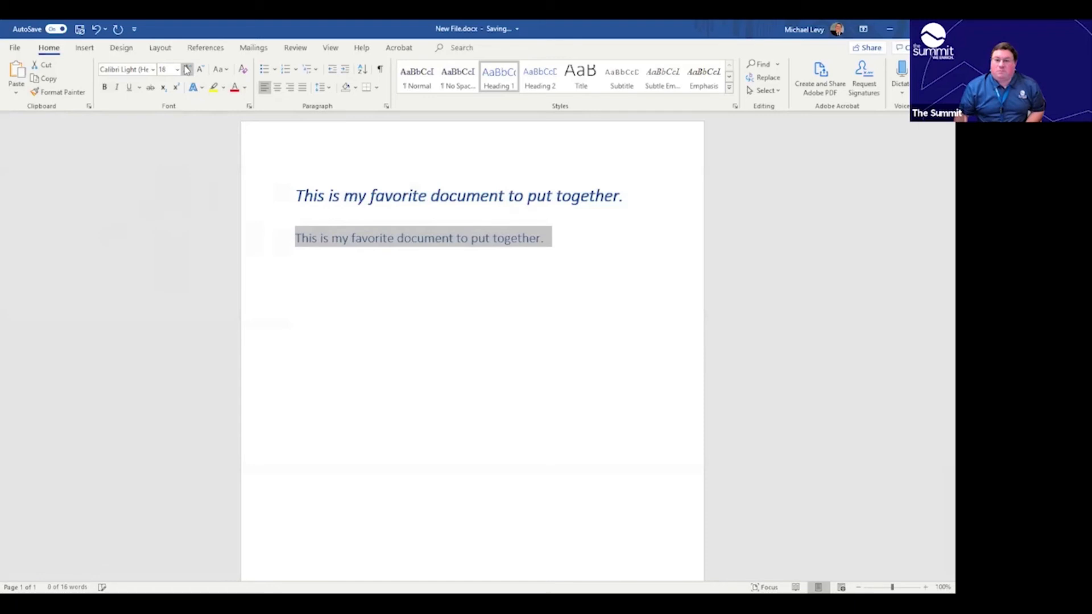
{"action": "left_click", "coordinate": [186, 69]}
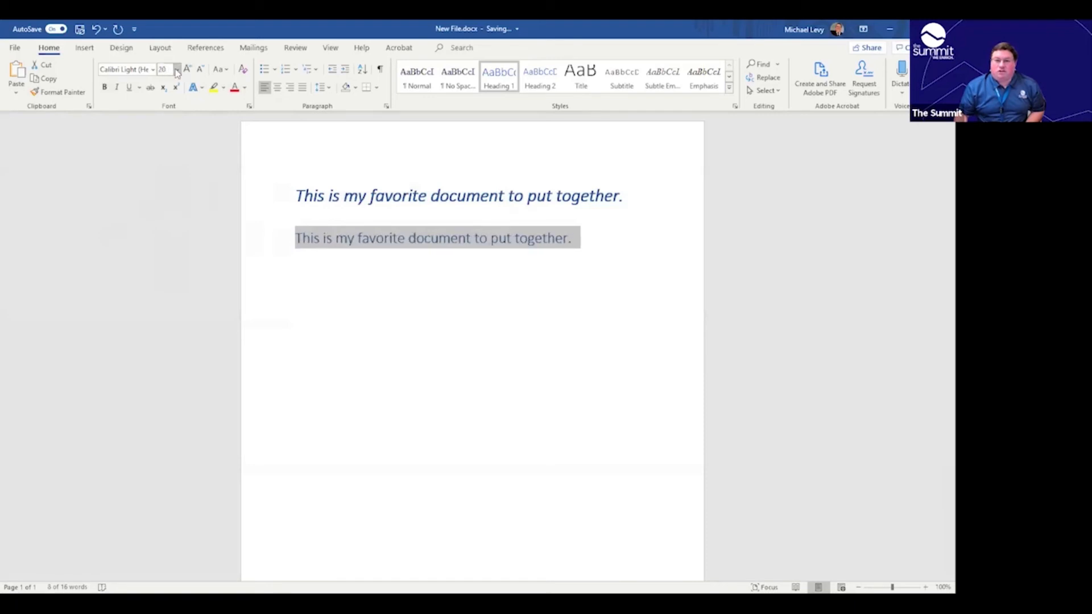
{"action": "left_click", "coordinate": [177, 69]}
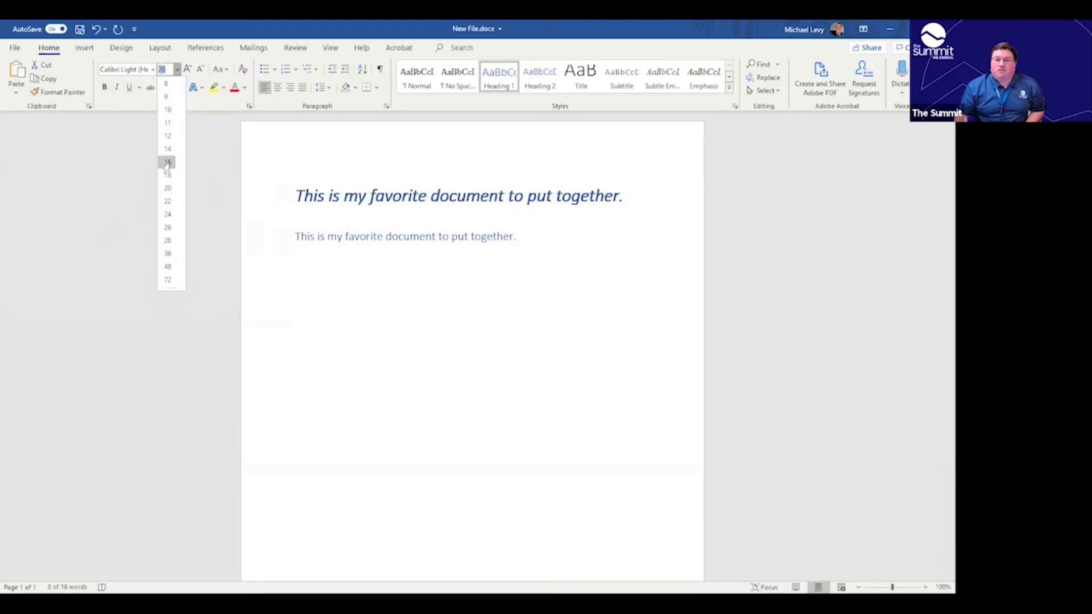
{"action": "left_click", "coordinate": [167, 163]}
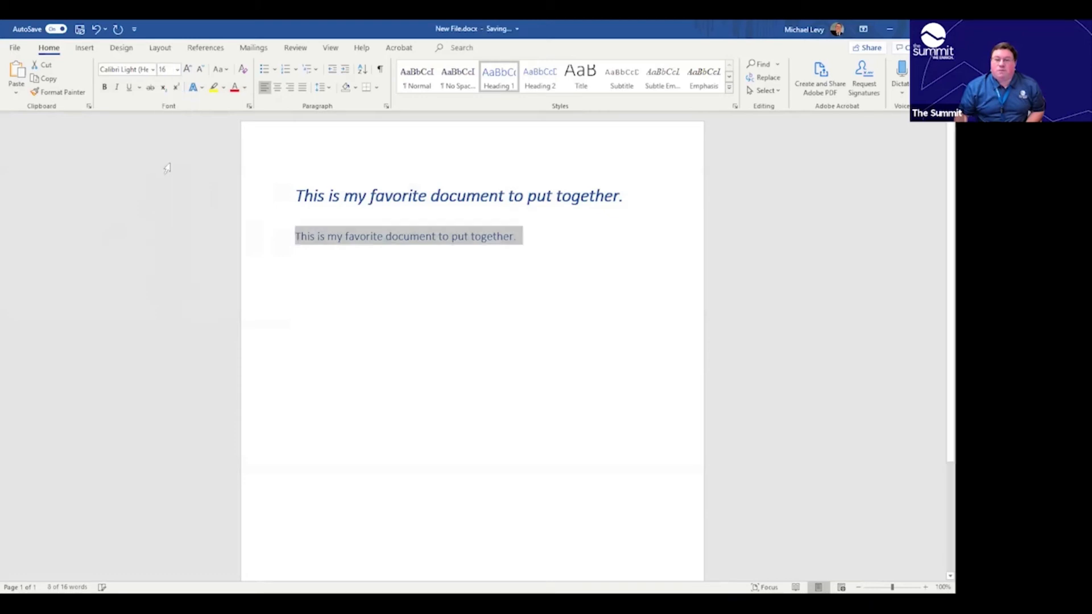
- Step the second line's font size up and down, ending at 18, and color its text red
{"action": "left_click", "coordinate": [189, 69]}
{"action": "left_click", "coordinate": [189, 69]}
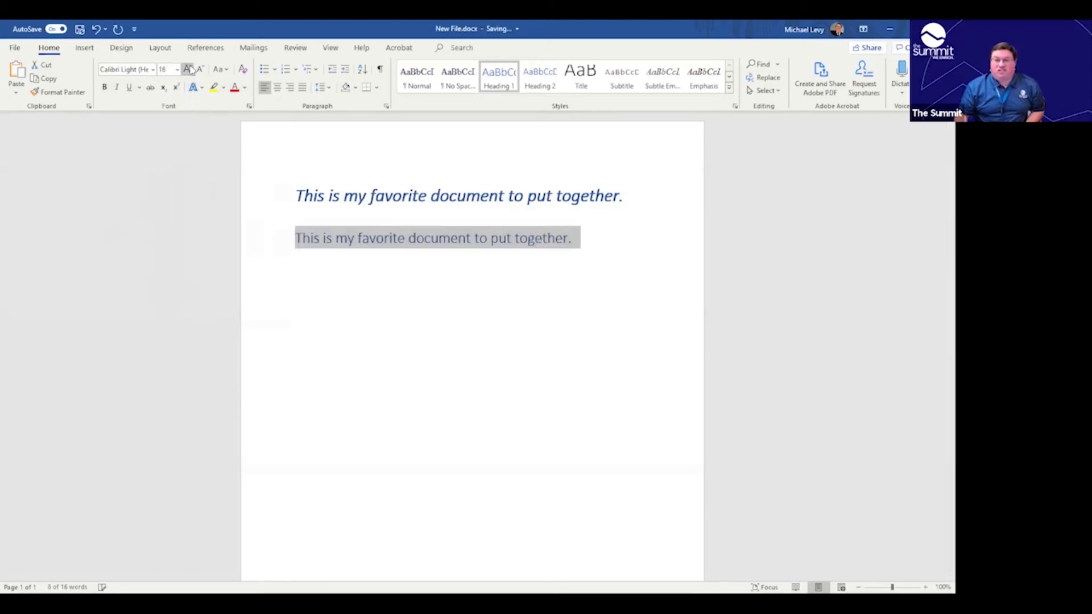
{"action": "left_click", "coordinate": [189, 69]}
{"action": "left_click", "coordinate": [200, 69]}
{"action": "left_click", "coordinate": [199, 69]}
{"action": "left_click", "coordinate": [200, 69]}
{"action": "left_click", "coordinate": [188, 69]}
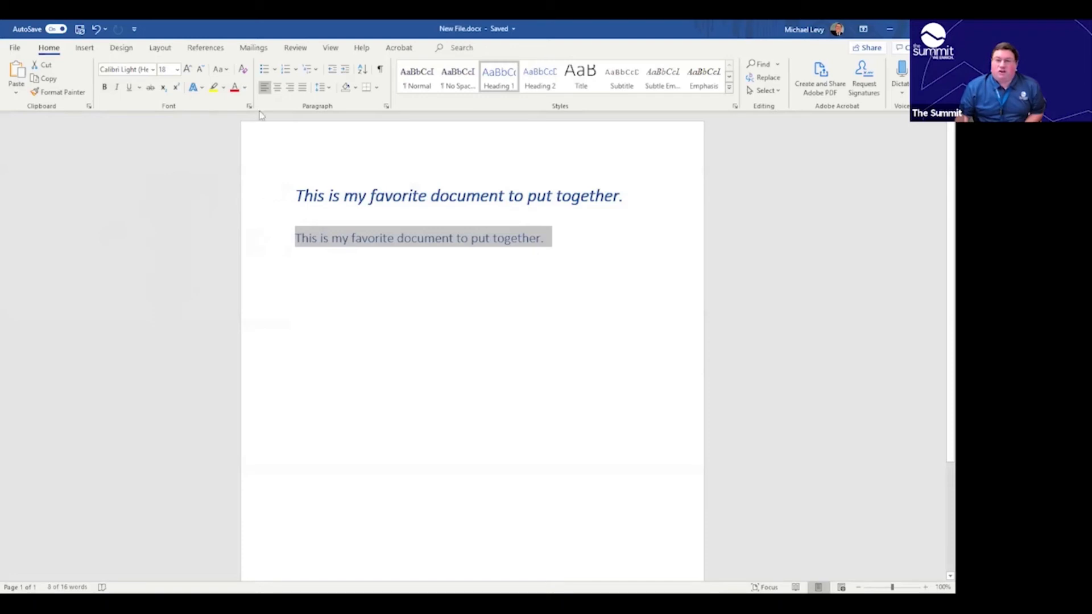
{"action": "left_click", "coordinate": [234, 87]}
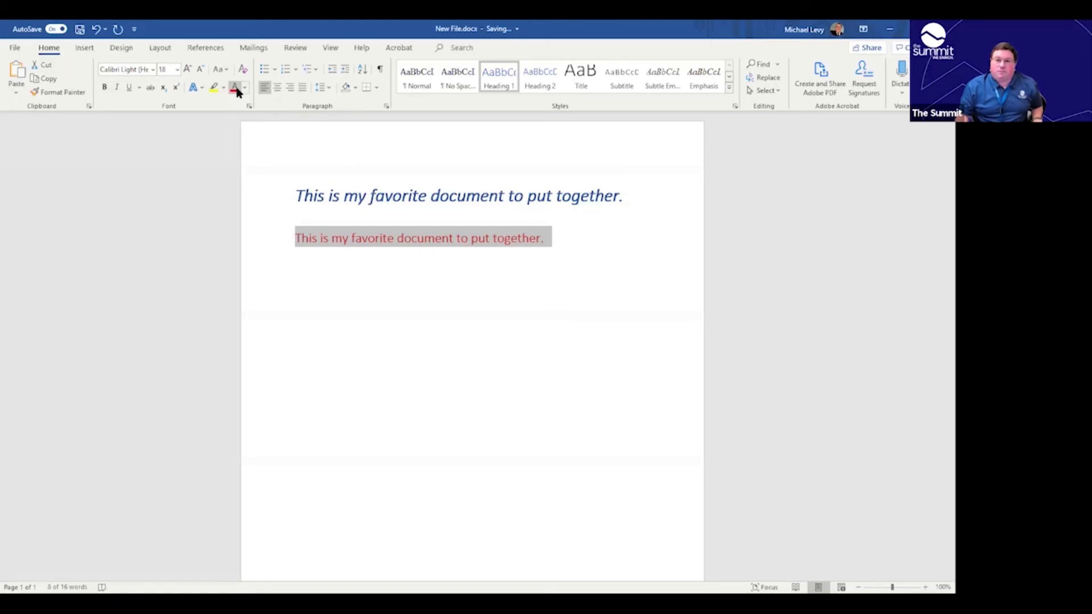
- Set the document view's zoom level to 200%
{"action": "left_click", "coordinate": [332, 48]}
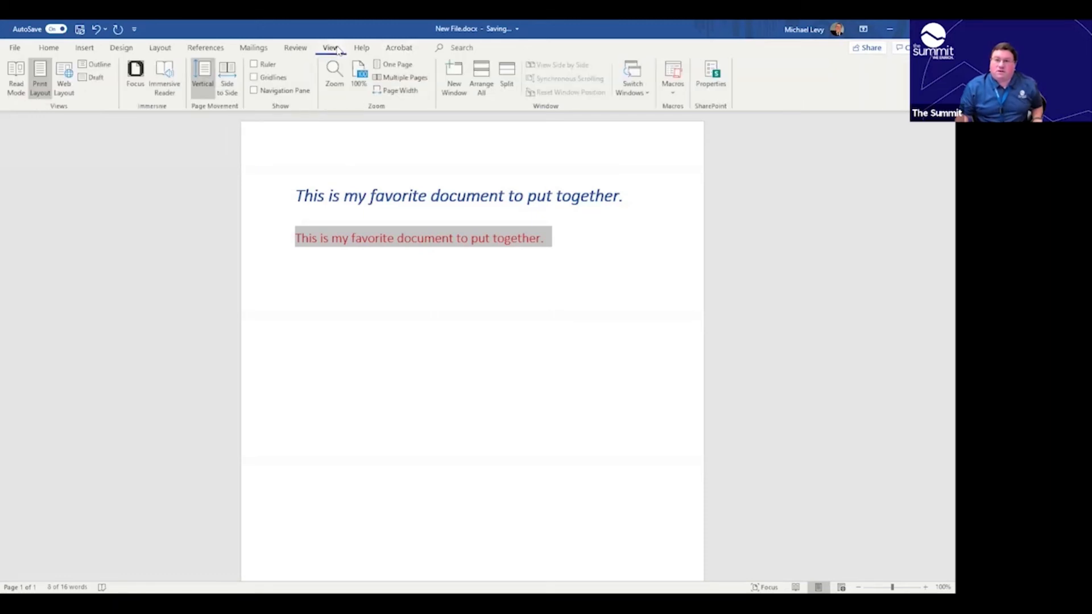
{"action": "left_click", "coordinate": [335, 75]}
{"action": "left_click", "coordinate": [392, 237]}
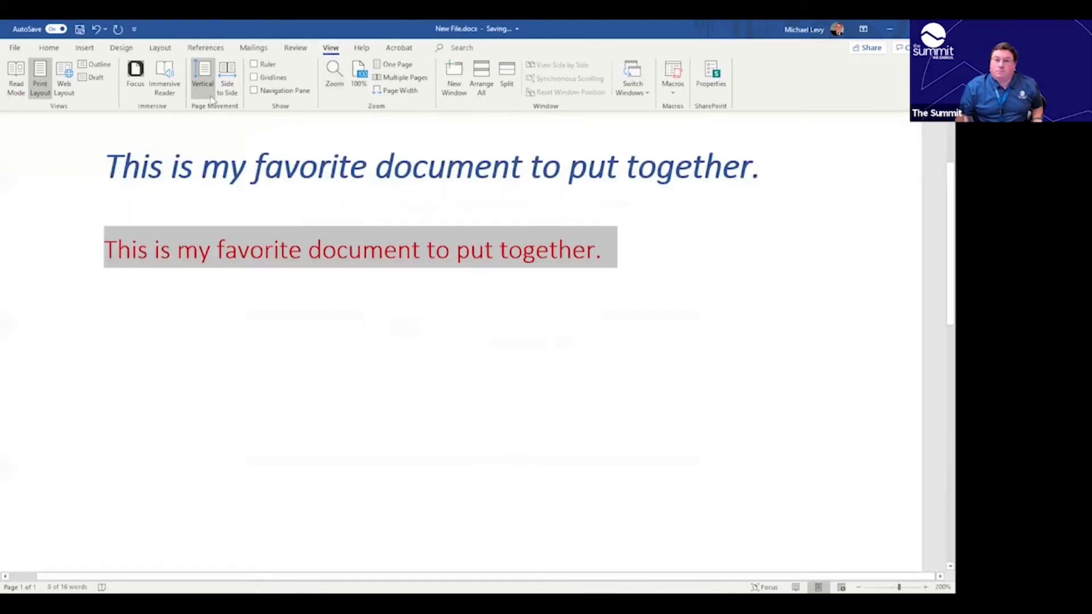
- Highlight the second line of text in yellow
{"action": "left_click", "coordinate": [510, 386]}
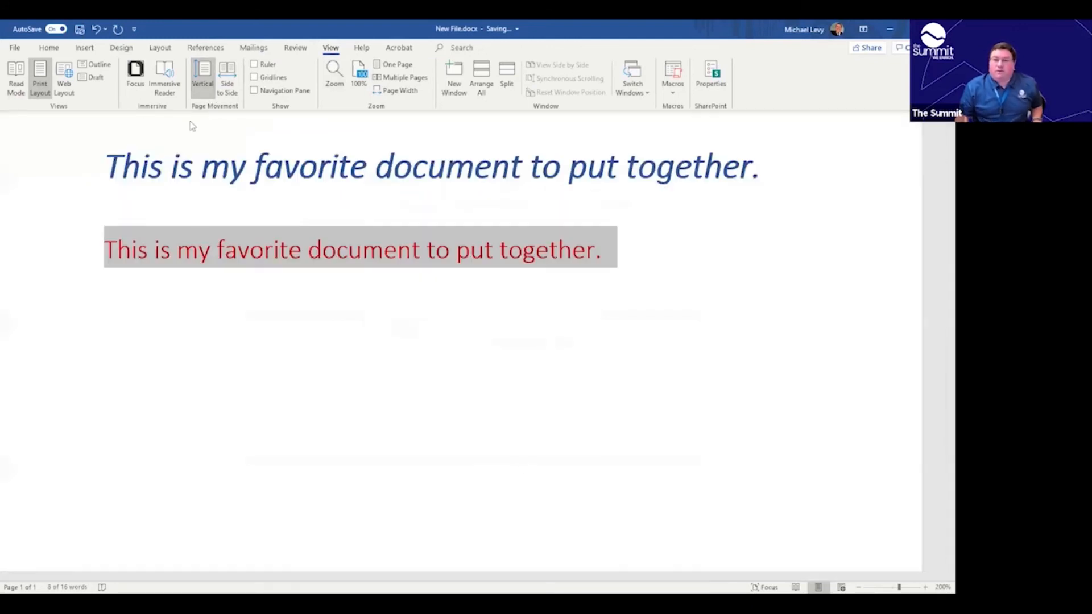
{"action": "left_click", "coordinate": [41, 48]}
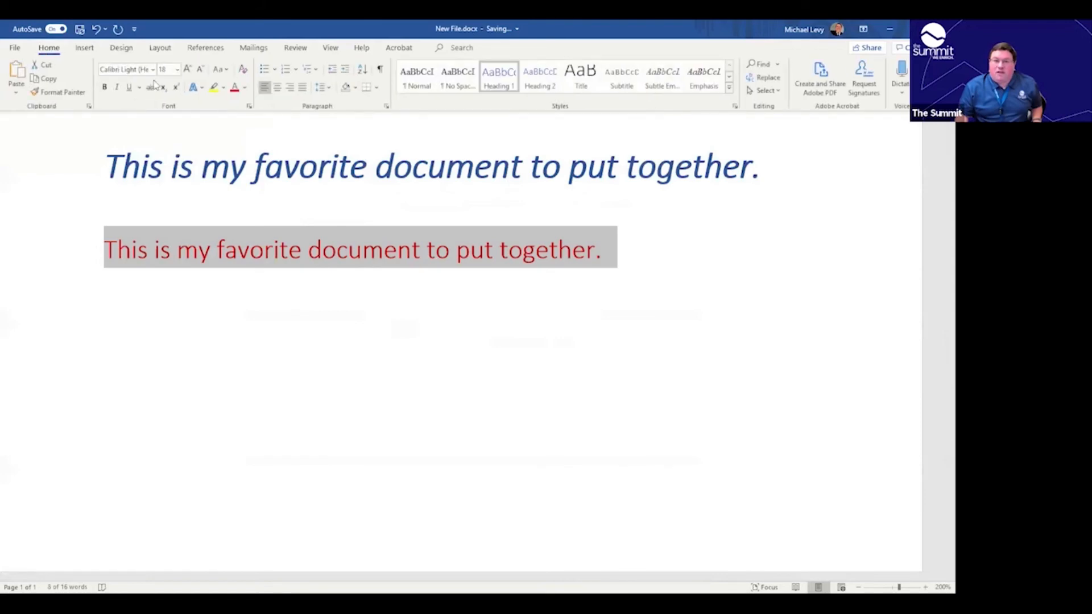
{"action": "left_click", "coordinate": [245, 91]}
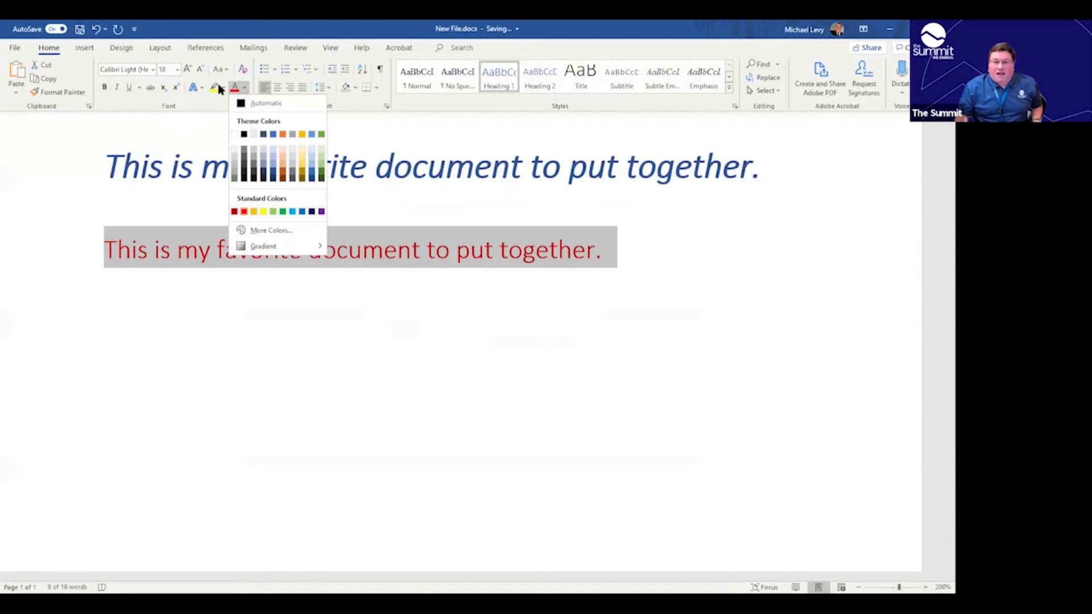
{"action": "left_click", "coordinate": [245, 91]}
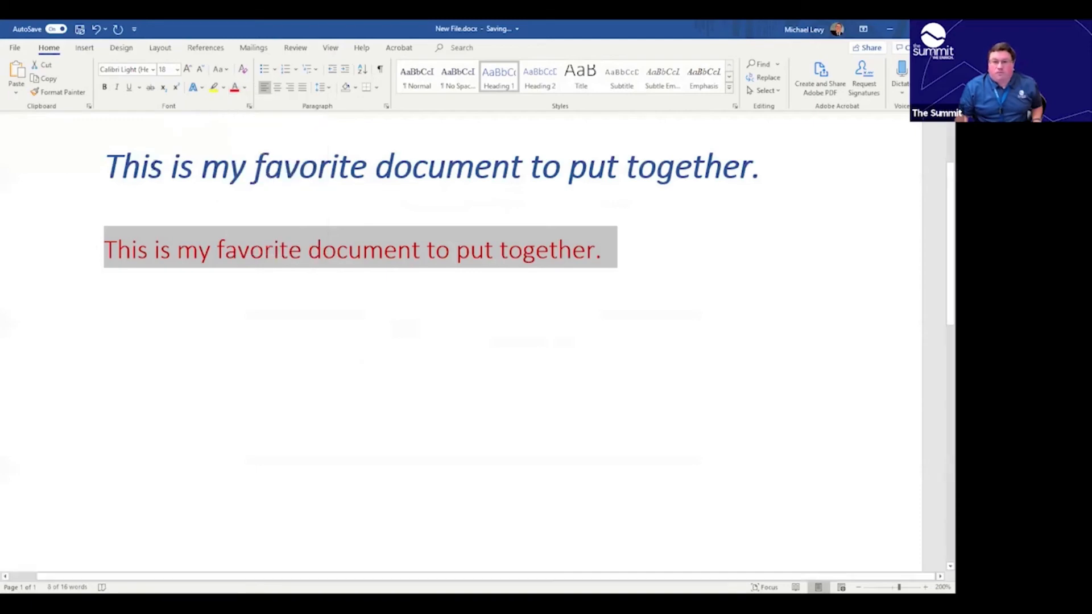
{"action": "left_click", "coordinate": [214, 88]}
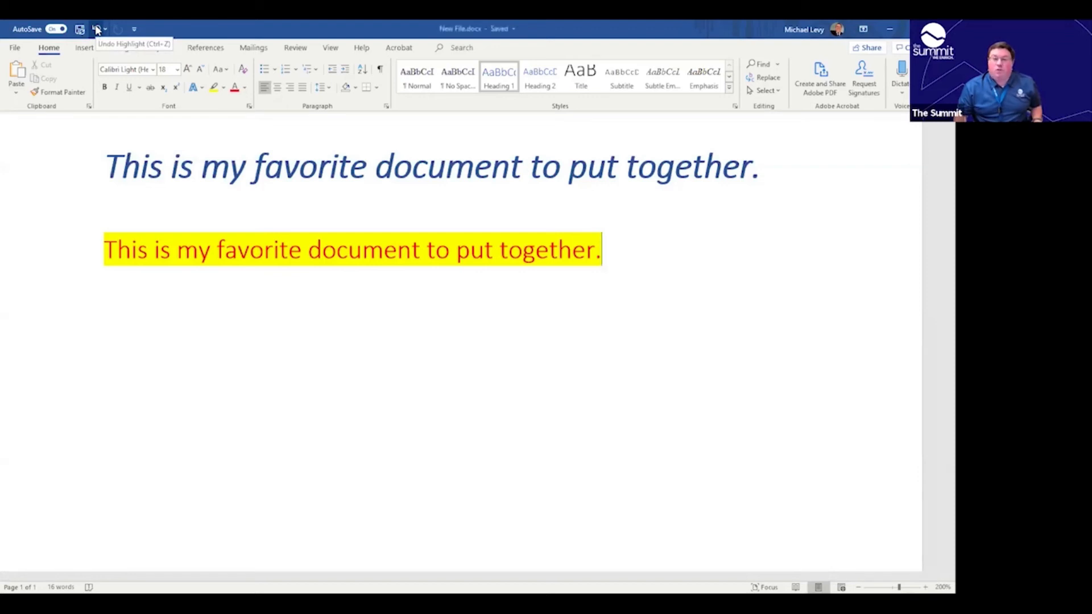
- Undo the second line's yellow highlight, redo it, and undo it once more
{"action": "left_click", "coordinate": [96, 30]}
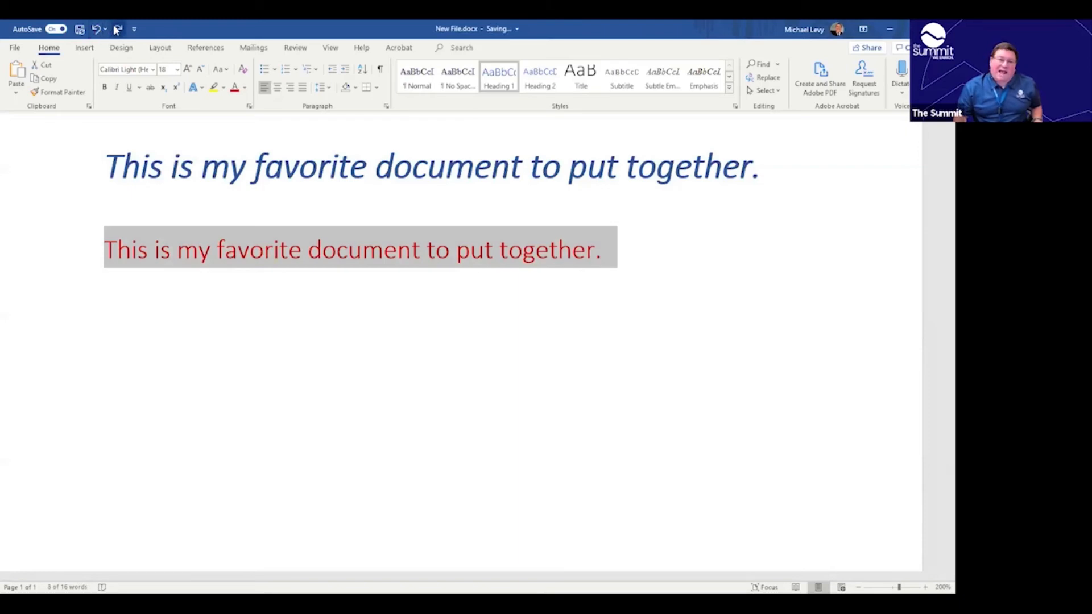
{"action": "left_click", "coordinate": [116, 30]}
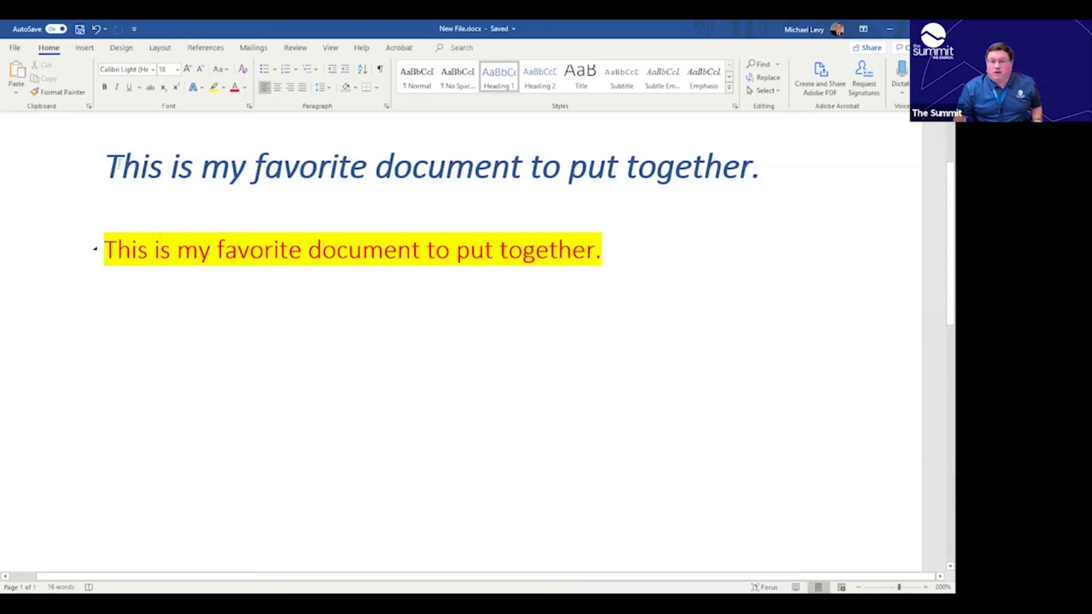
{"action": "left_click", "coordinate": [96, 28]}
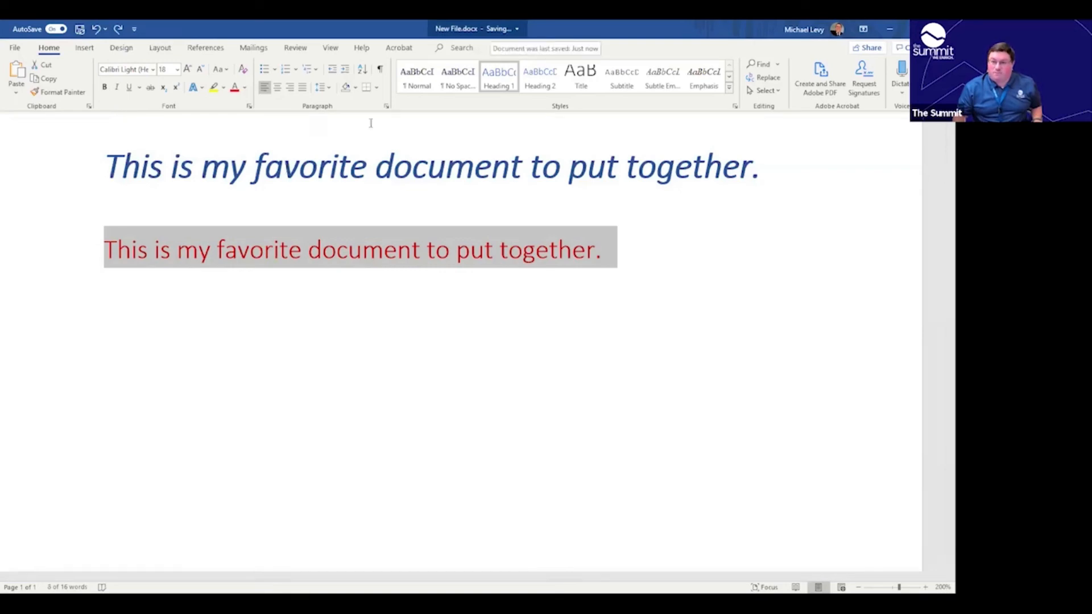
- Change the first line's font to Gotham Black and reduce its font size stepwise to 18
{"action": "left_click", "coordinate": [105, 279]}
{"action": "left_click", "coordinate": [38, 169]}
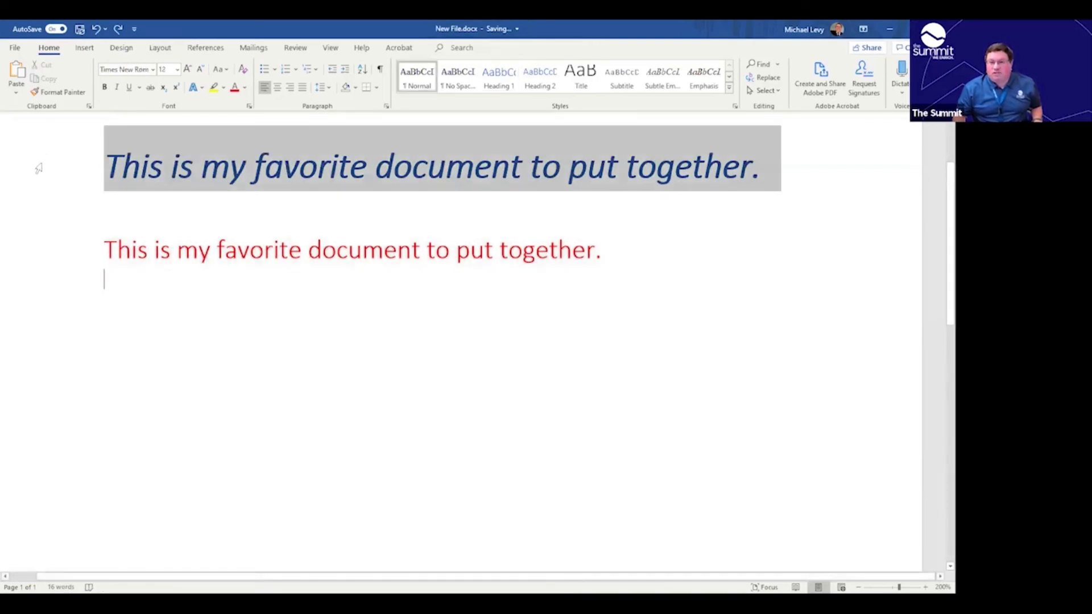
{"action": "left_click", "coordinate": [152, 69]}
{"action": "left_click", "coordinate": [171, 148]}
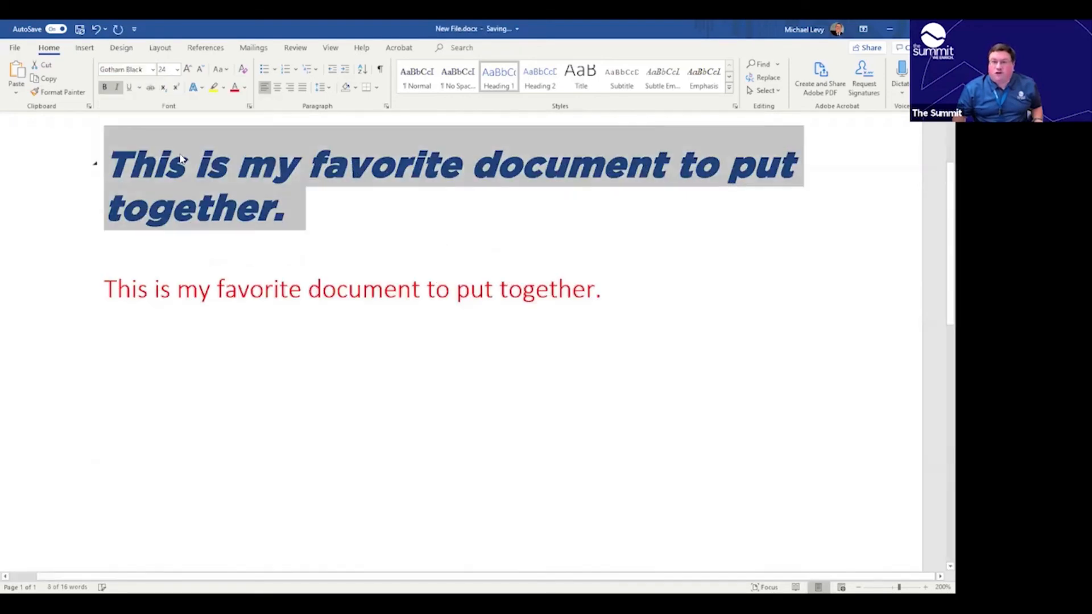
{"action": "left_click", "coordinate": [201, 69]}
{"action": "left_click", "coordinate": [202, 69]}
{"action": "left_click", "coordinate": [202, 69]}
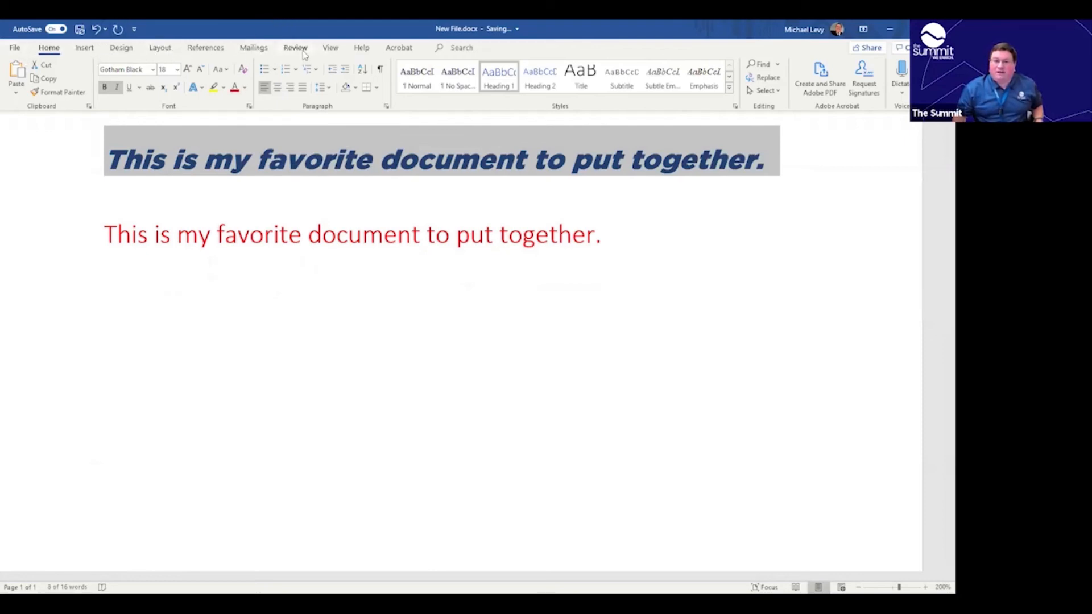
- Set the document view's zoom level to 100% and center the first line on the page
{"action": "left_click", "coordinate": [331, 48]}
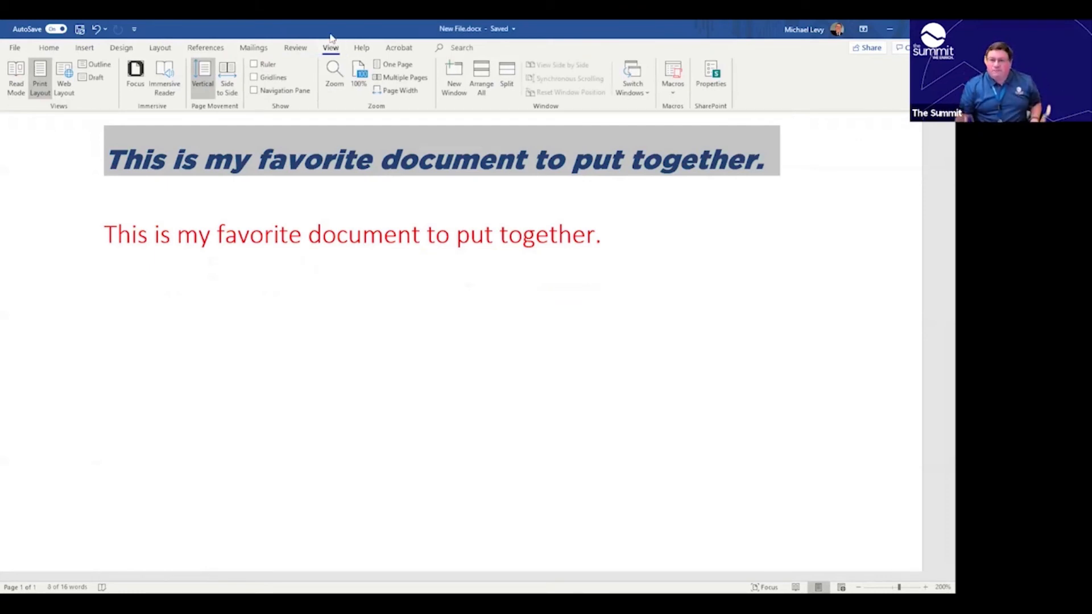
{"action": "left_click", "coordinate": [358, 75]}
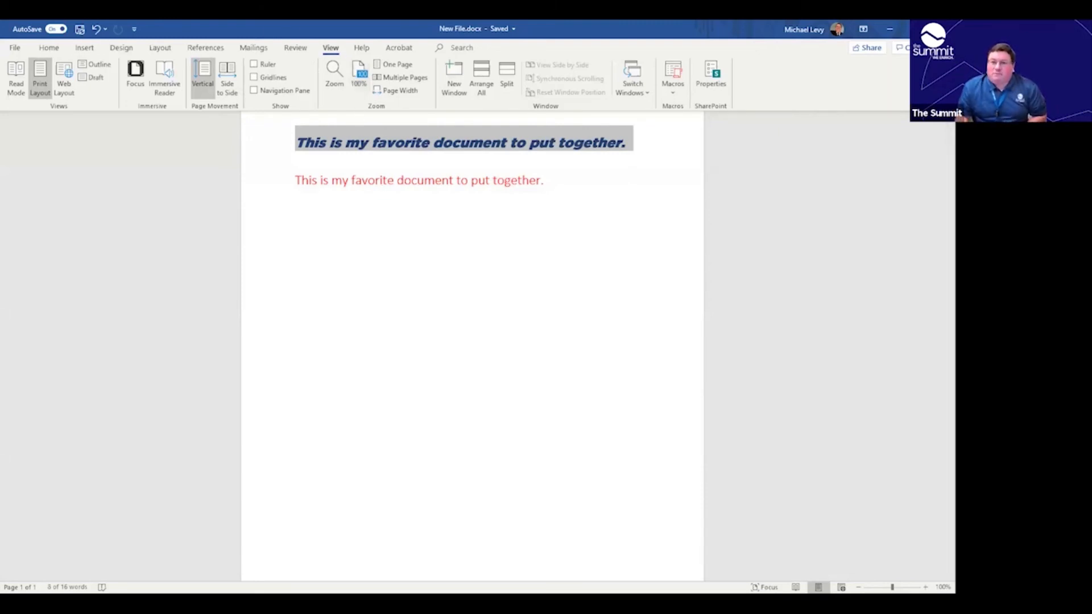
{"action": "left_click", "coordinate": [43, 48]}
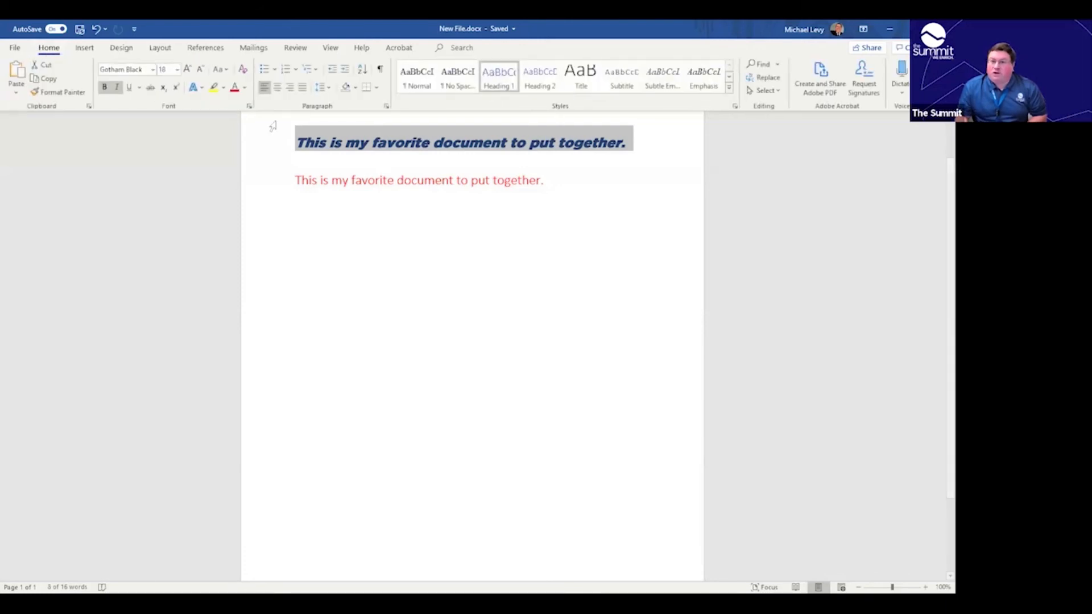
{"action": "left_click", "coordinate": [277, 87]}
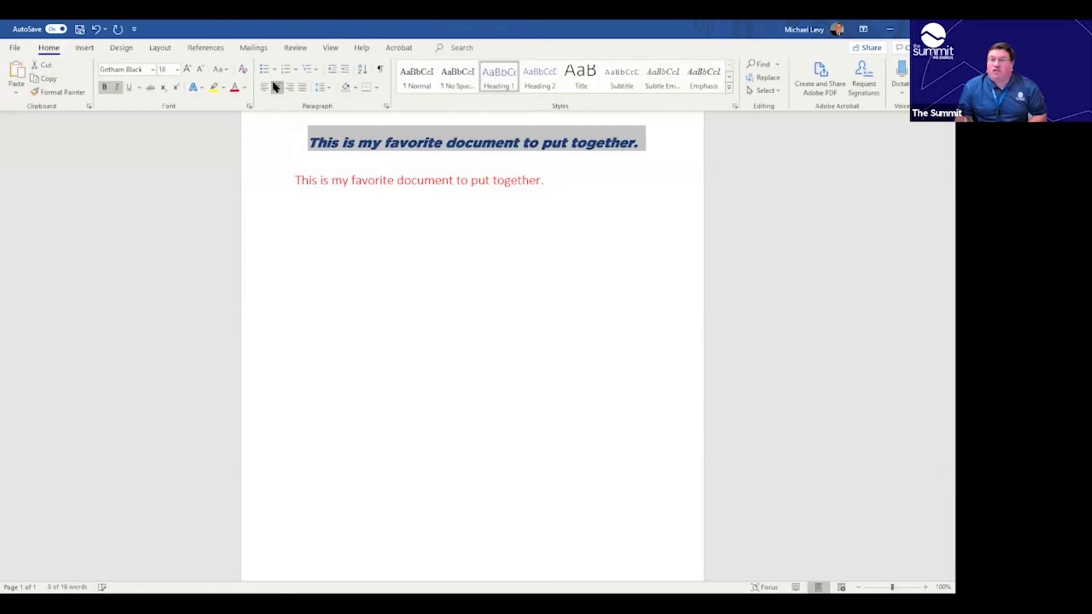
{"action": "left_click", "coordinate": [356, 199]}
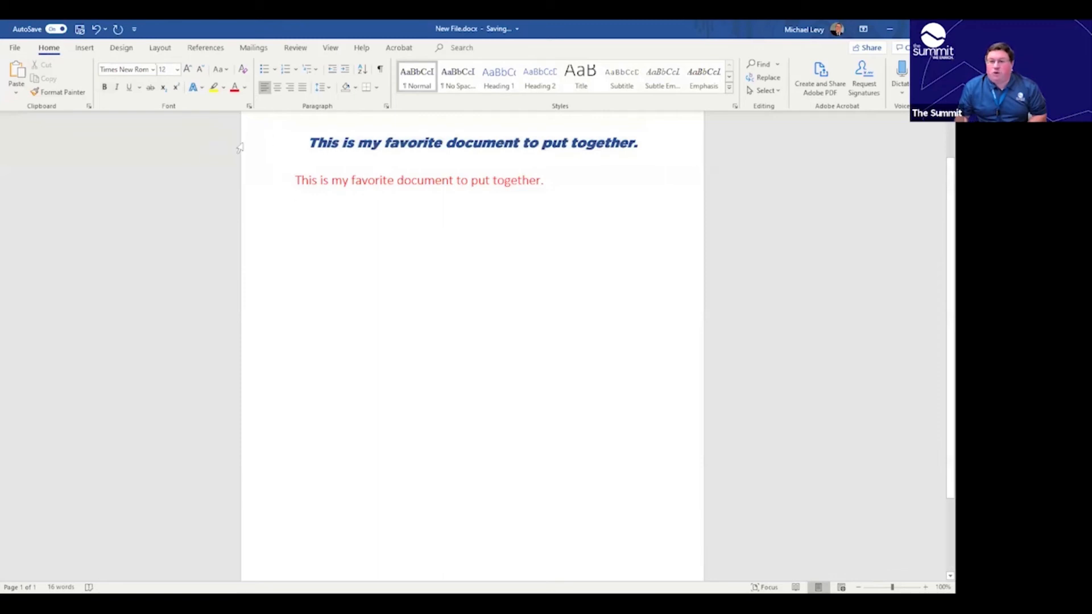
- Change the second line's text color to black and the first line's text color to red
{"action": "left_click", "coordinate": [265, 185]}
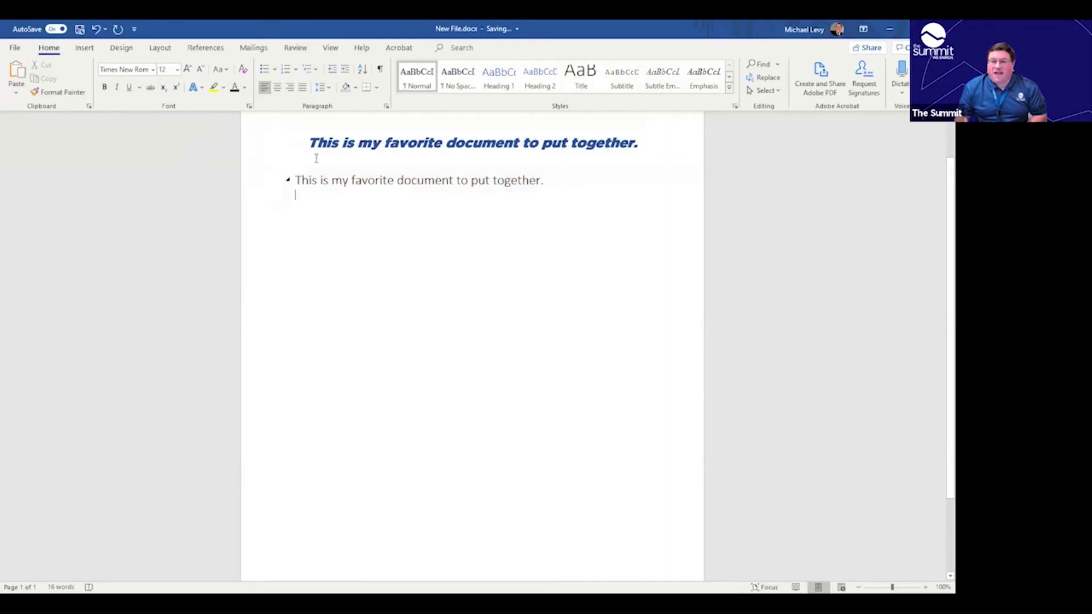
{"action": "left_click", "coordinate": [262, 145]}
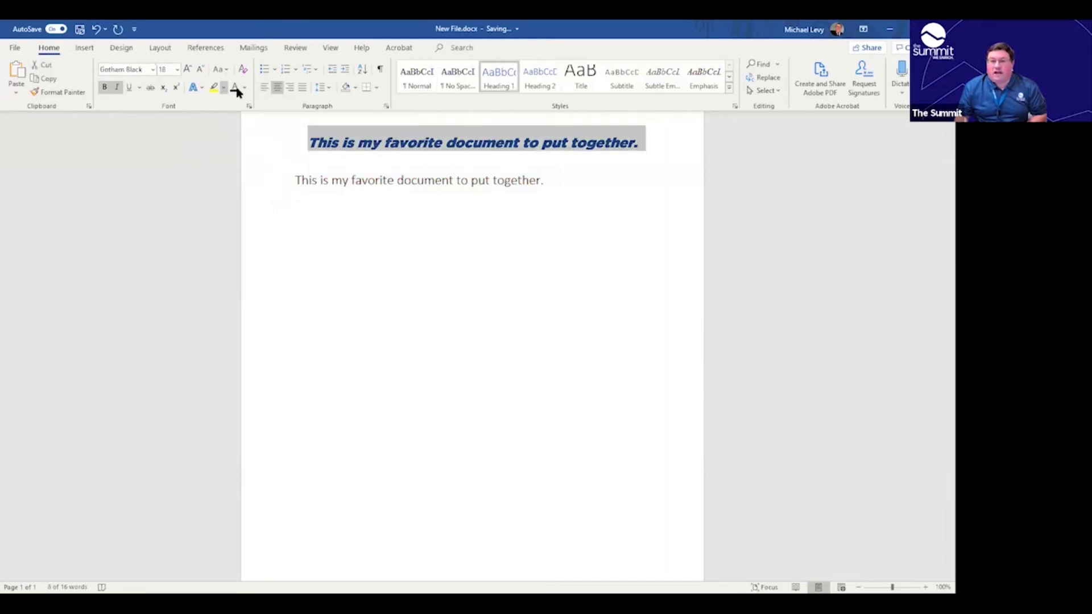
{"action": "left_click", "coordinate": [246, 88]}
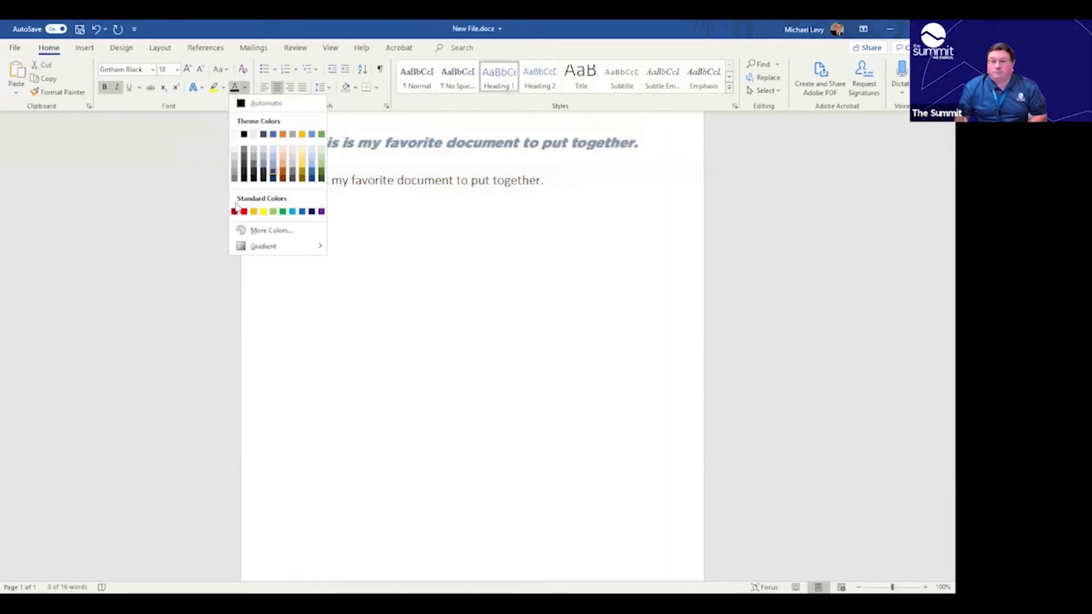
{"action": "left_click", "coordinate": [244, 212]}
{"action": "left_click", "coordinate": [311, 251]}
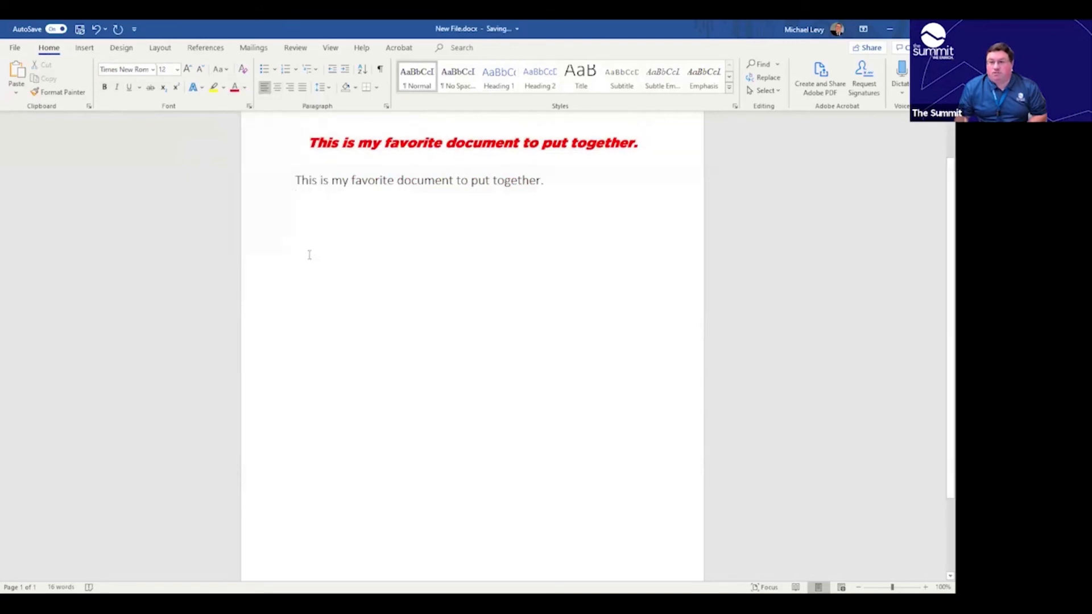
- Switch to the MS Word Foundations presentation open in Adobe Acrobat Pro DC
{"action": "left_click", "coordinate": [256, 142]}
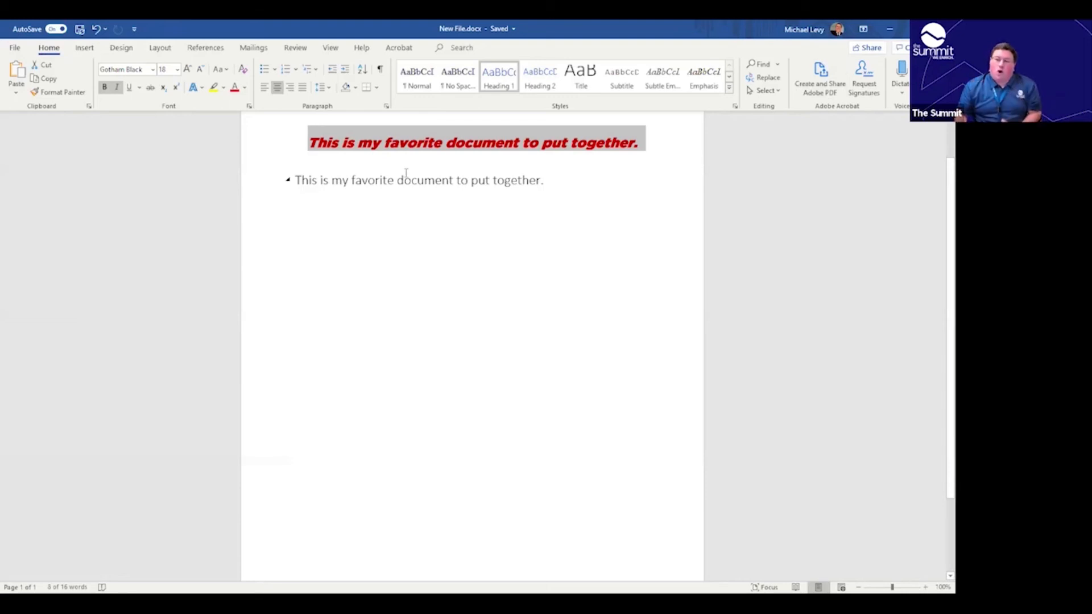
{"action": "left_click", "coordinate": [667, 180]}
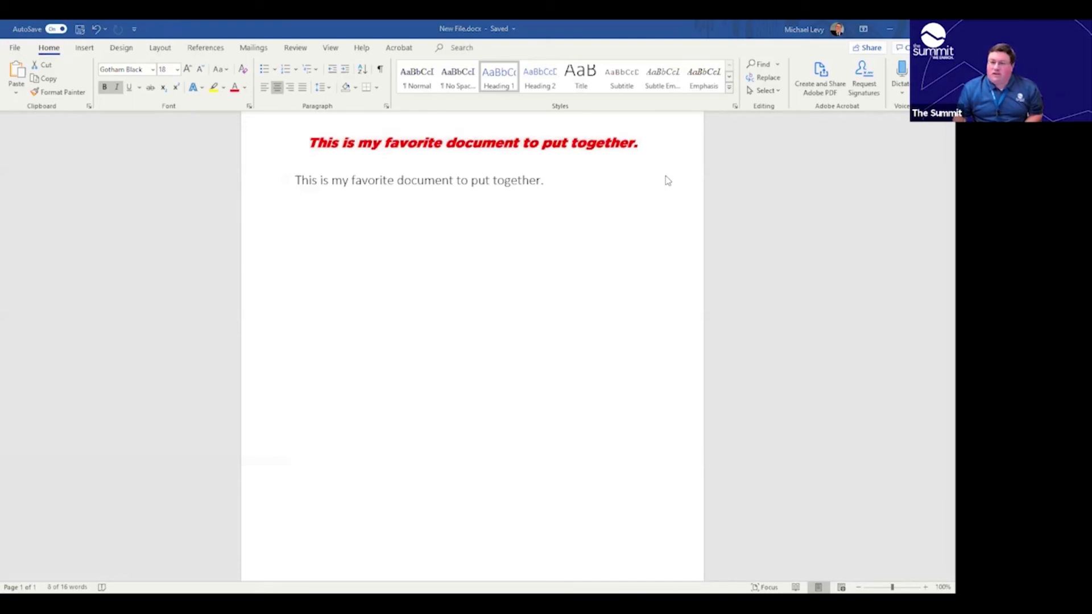
{"action": "key", "text": "alt+Tab"}
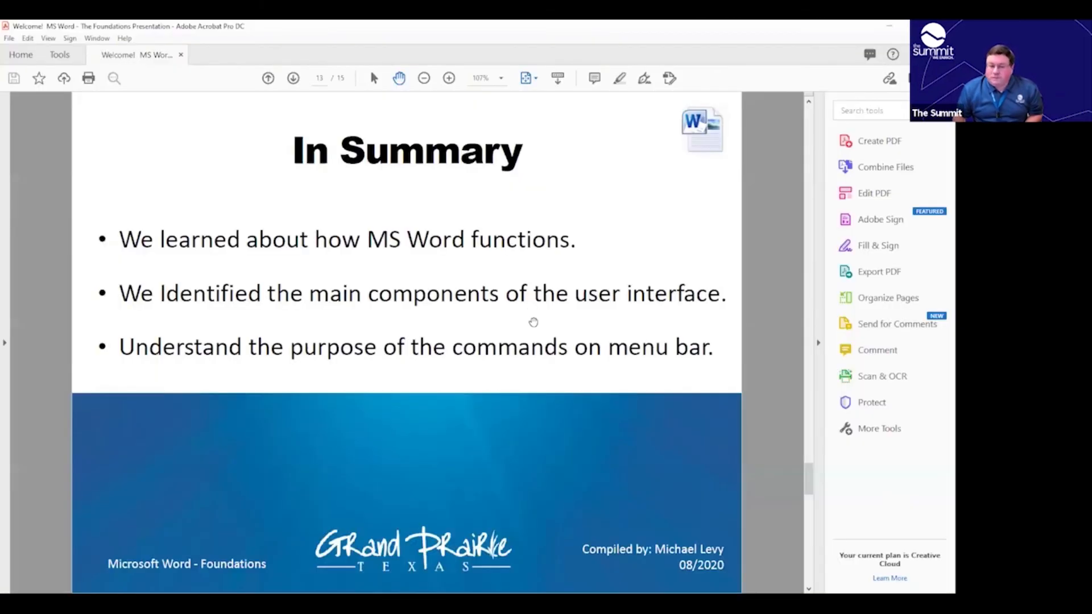